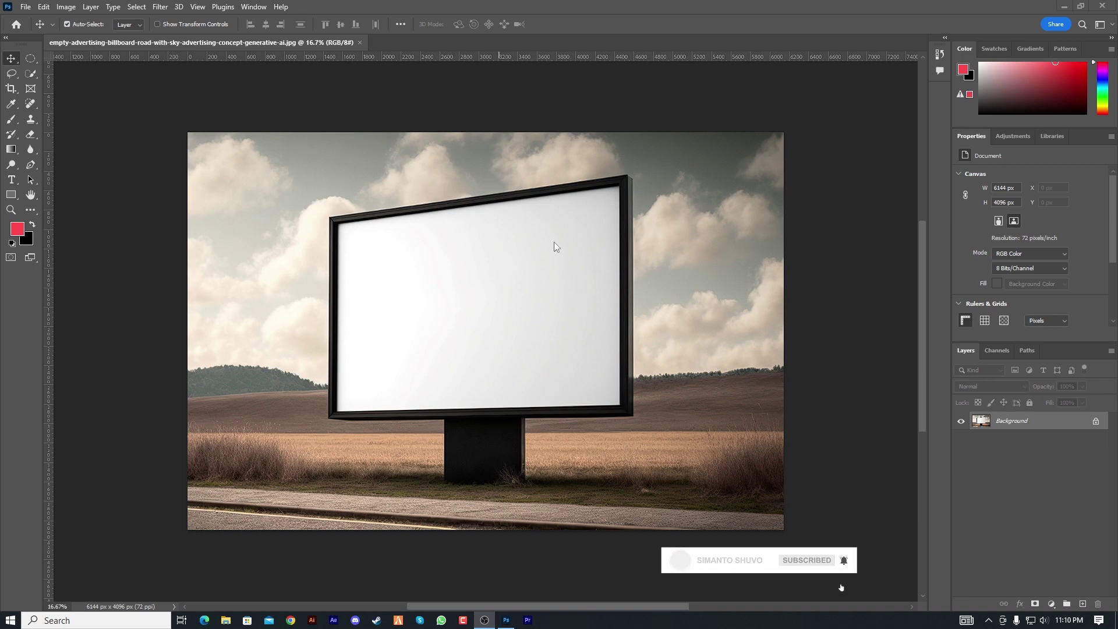
Duplicate the locked Background layer into a new Background copy layer.
scroll(396, 183, up, 1)
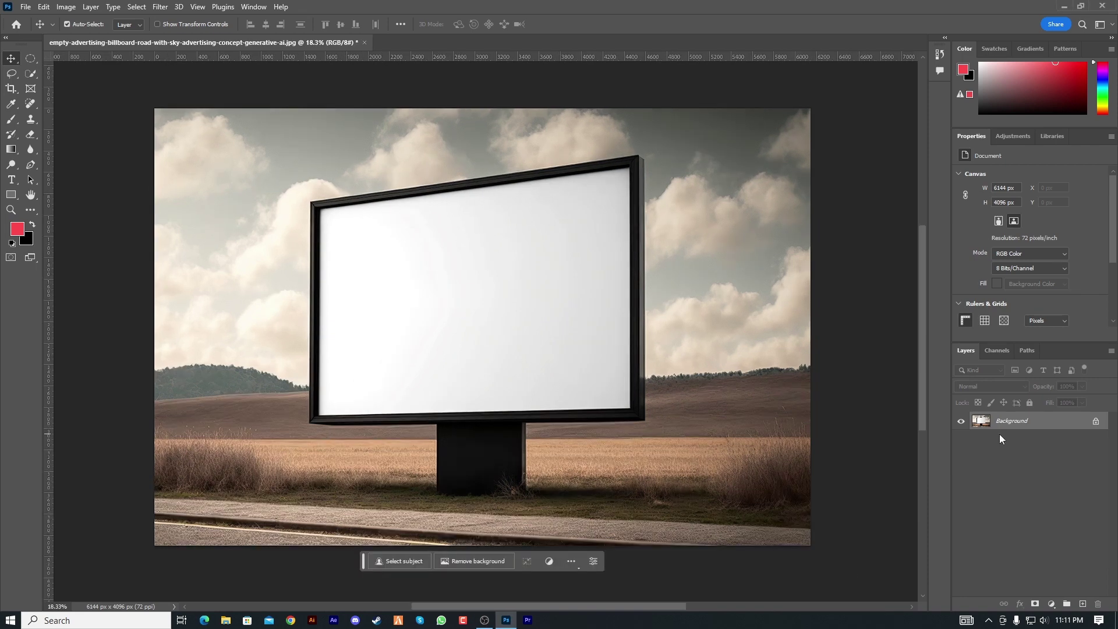
drag(1011, 425, 1085, 604)
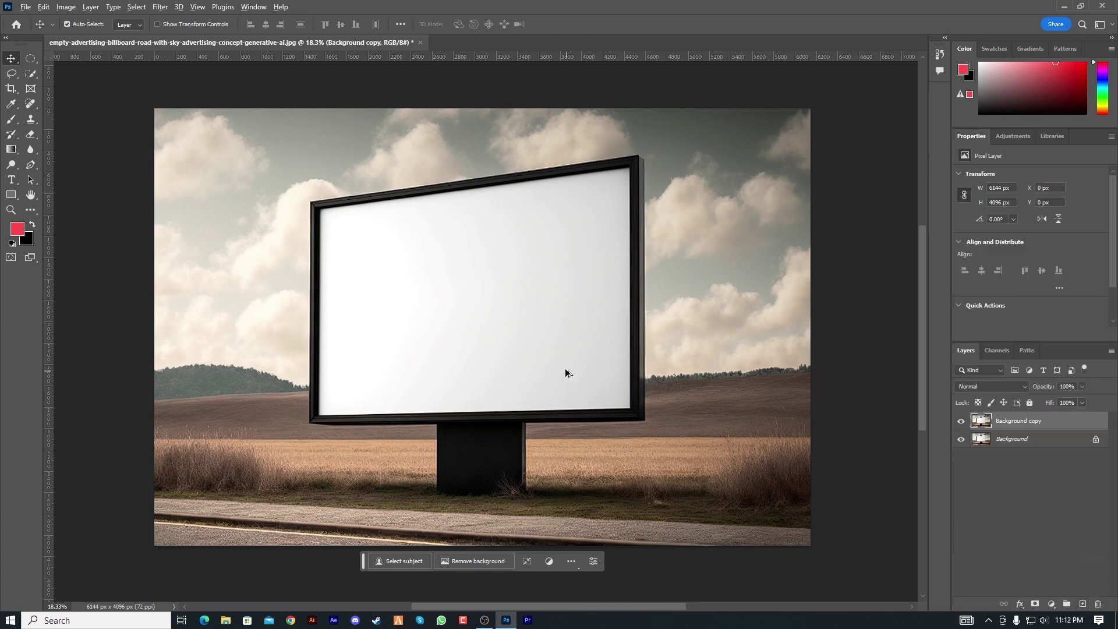
scroll(568, 373, down, 1)
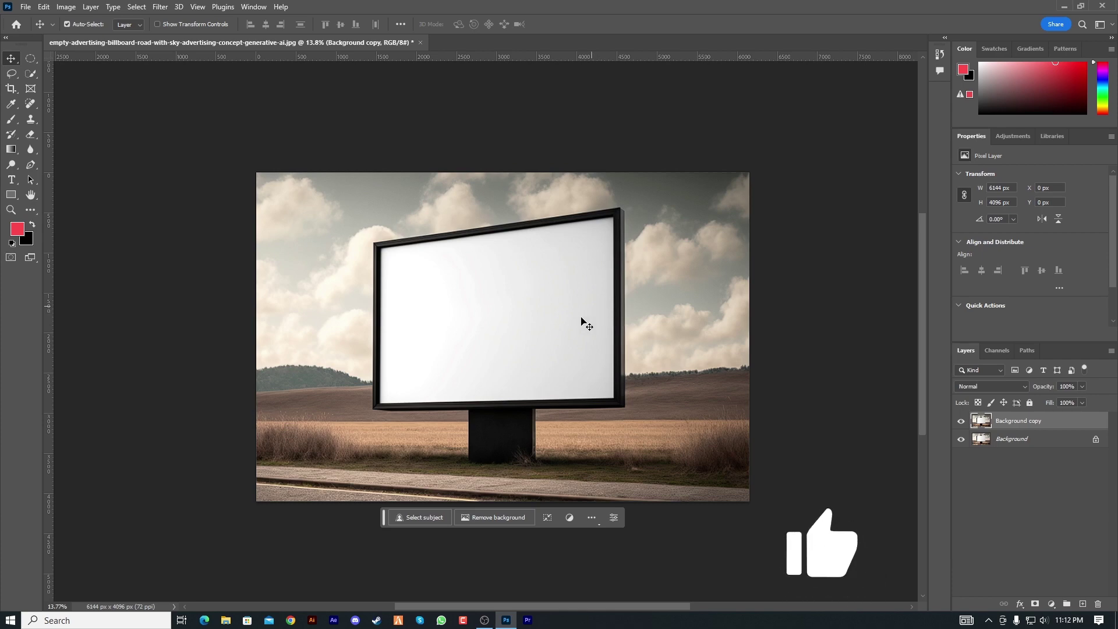
scroll(424, 290, up, 1)
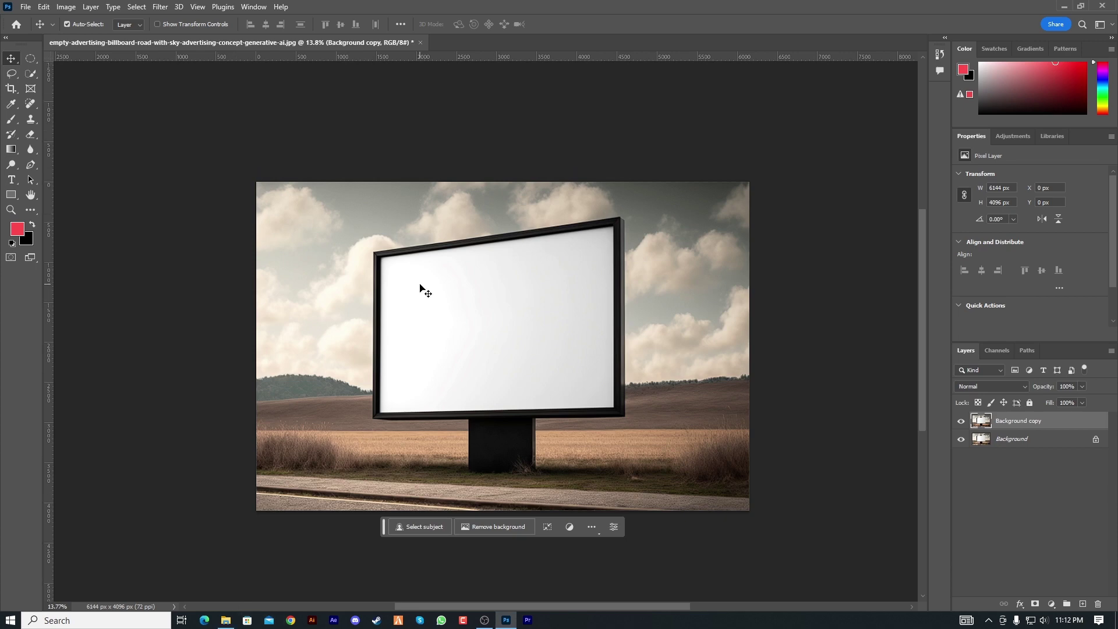
Draw a rectangle shape over the blank billboard screen.
click(11, 195)
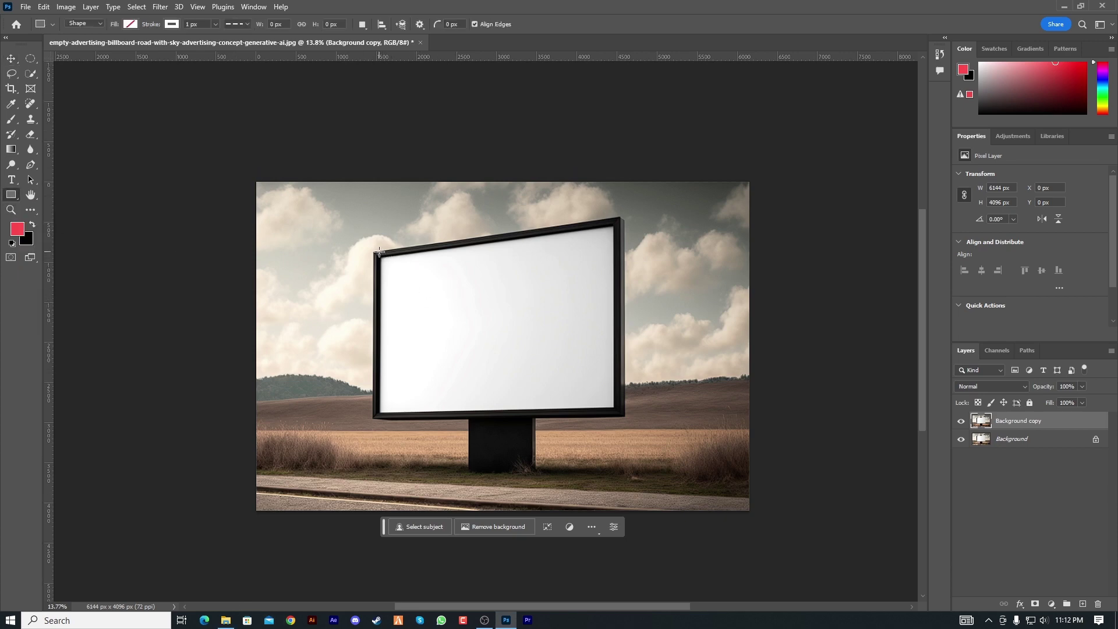
drag(380, 252, 614, 413)
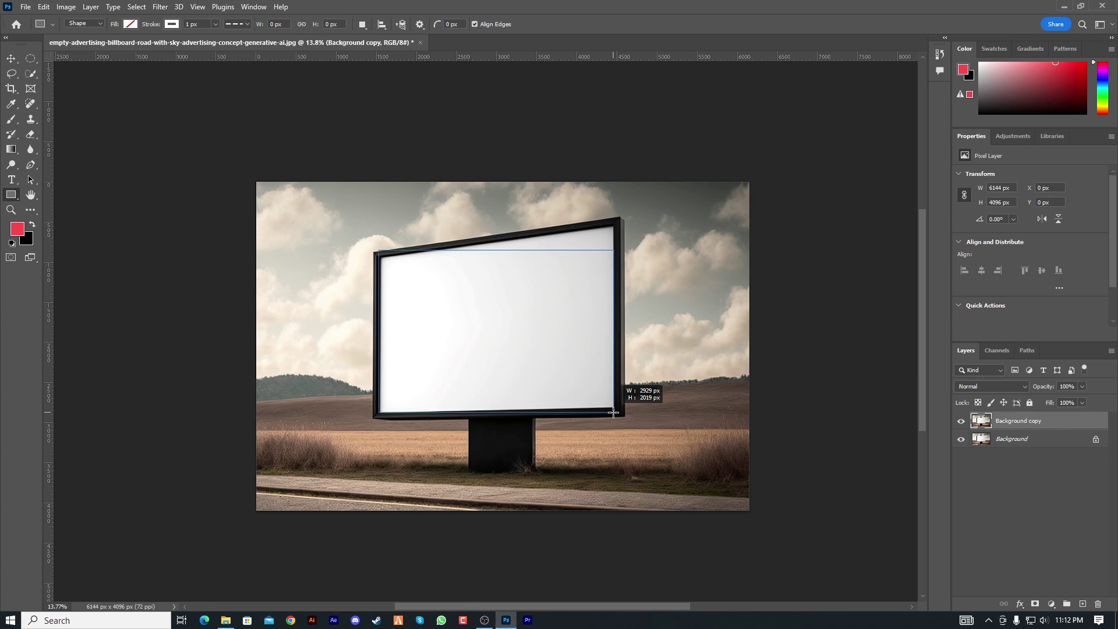
drag(614, 413, 614, 413)
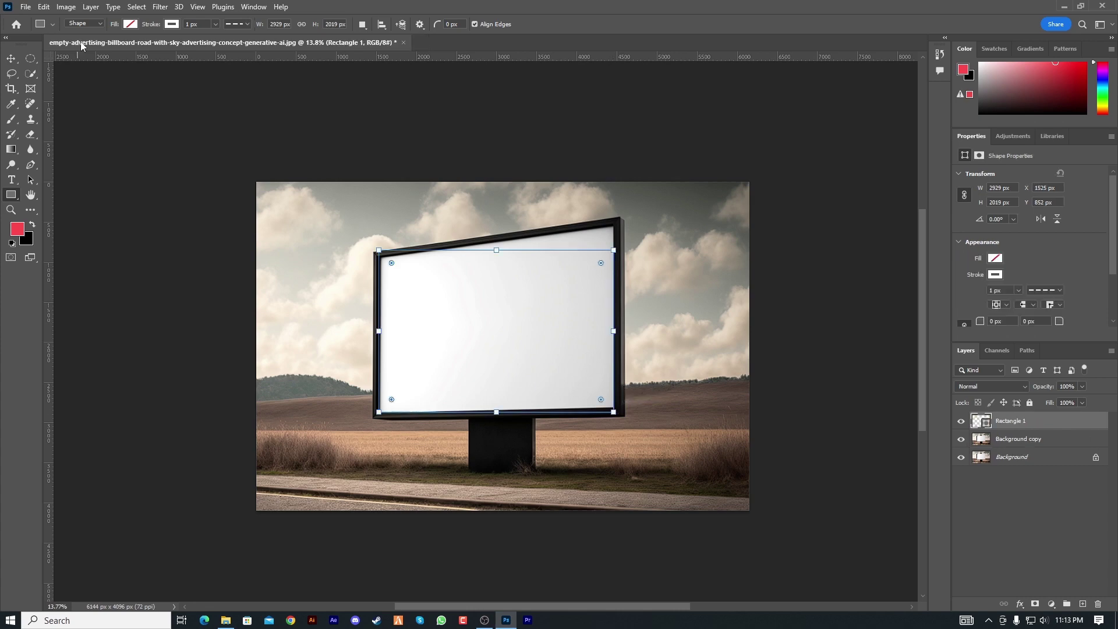
Give the rectangle a red fill and no stroke.
click(132, 26)
click(58, 86)
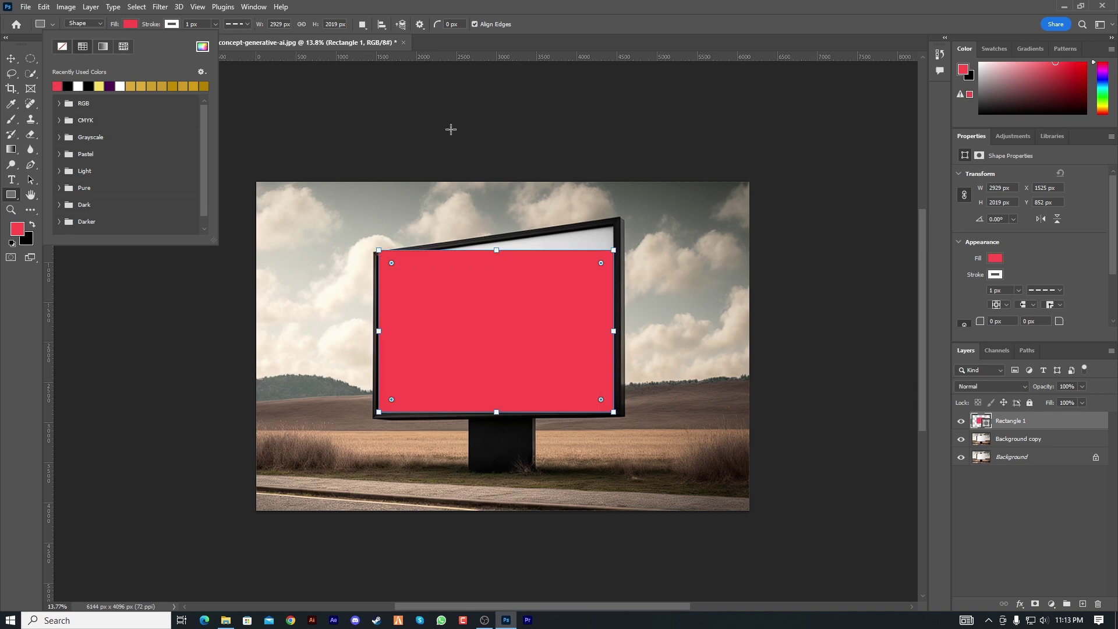
click(130, 27)
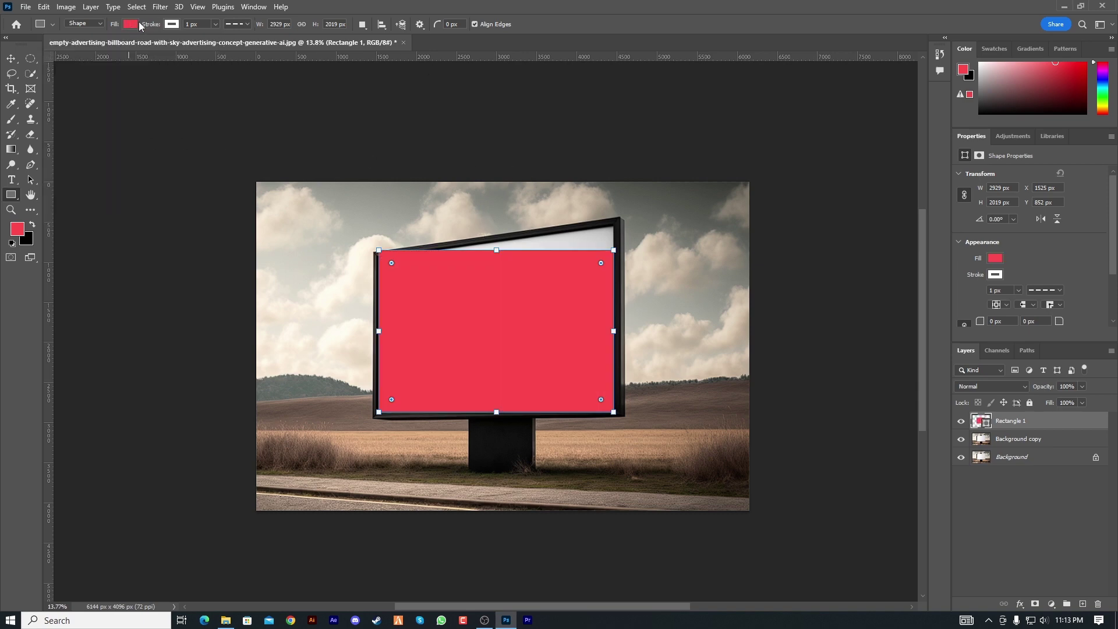
click(172, 24)
click(109, 49)
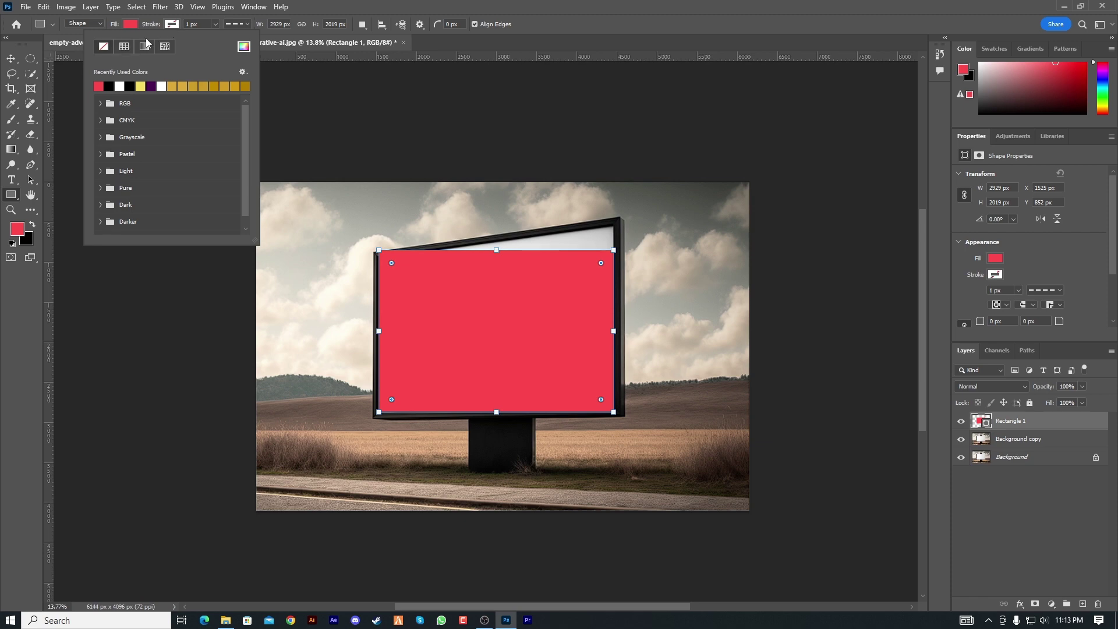
click(360, 6)
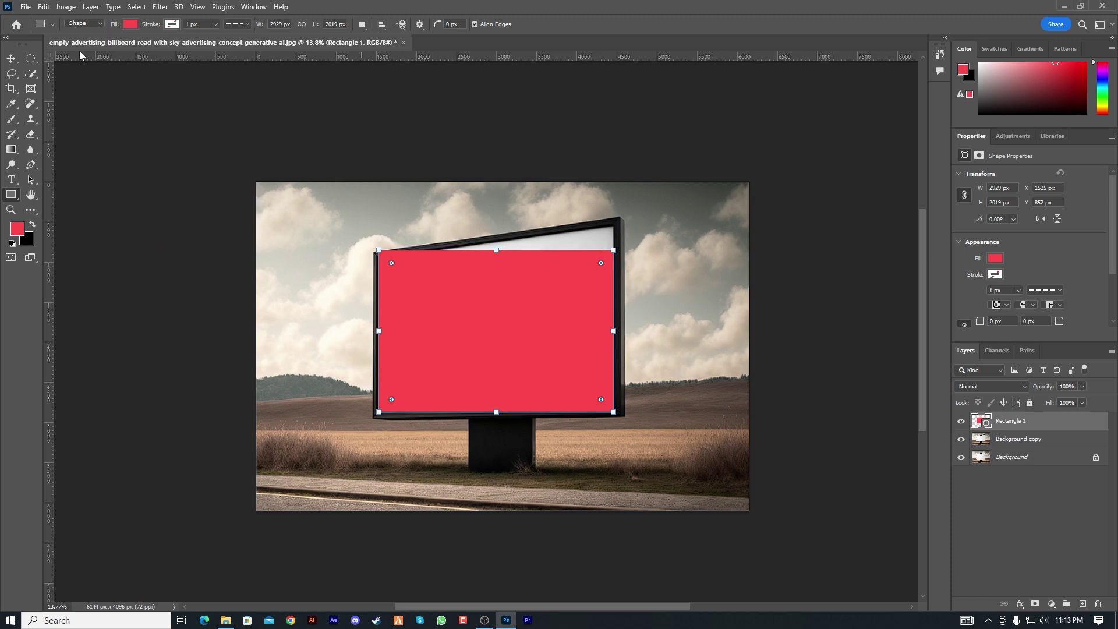
click(11, 59)
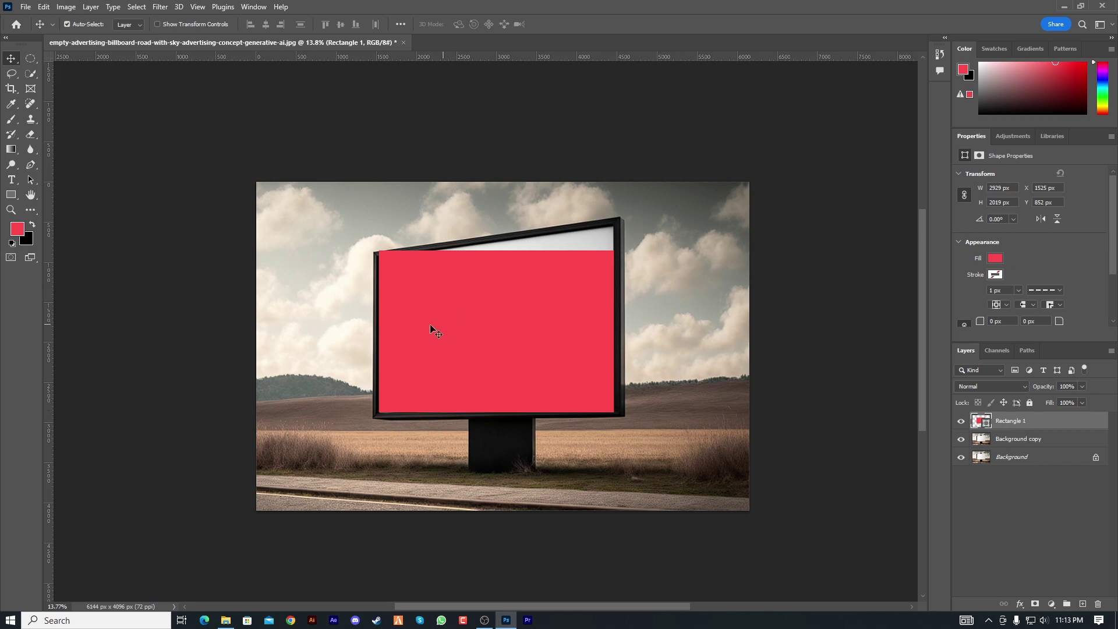
Convert Rectangle 1 to a smart object and lower its opacity to 27%.
right_click(1050, 420)
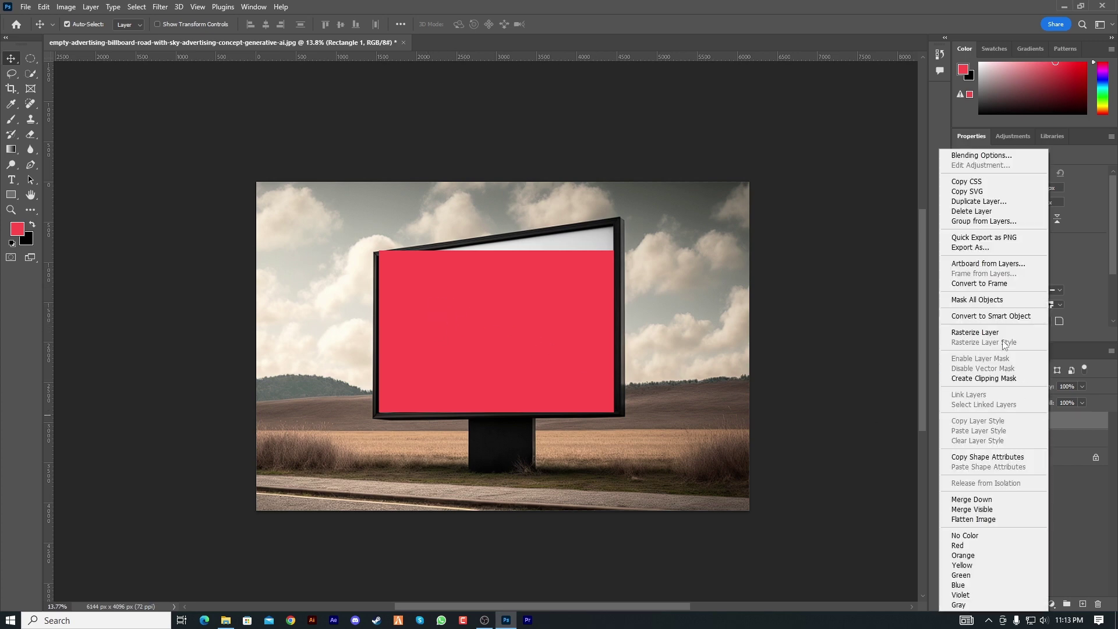
click(1004, 318)
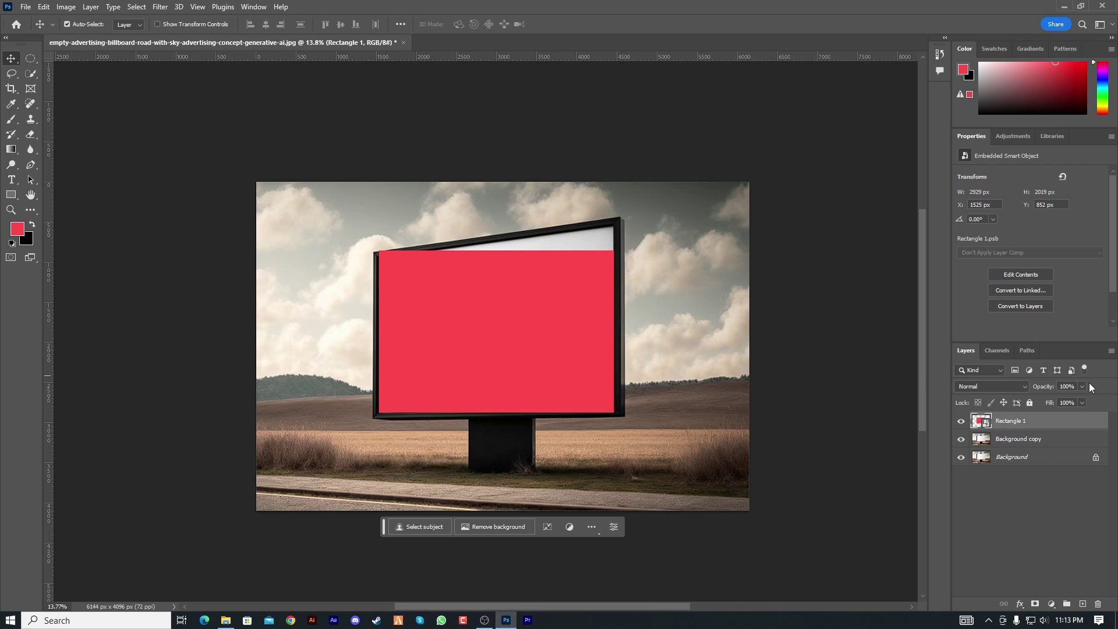
drag(1085, 386, 1042, 401)
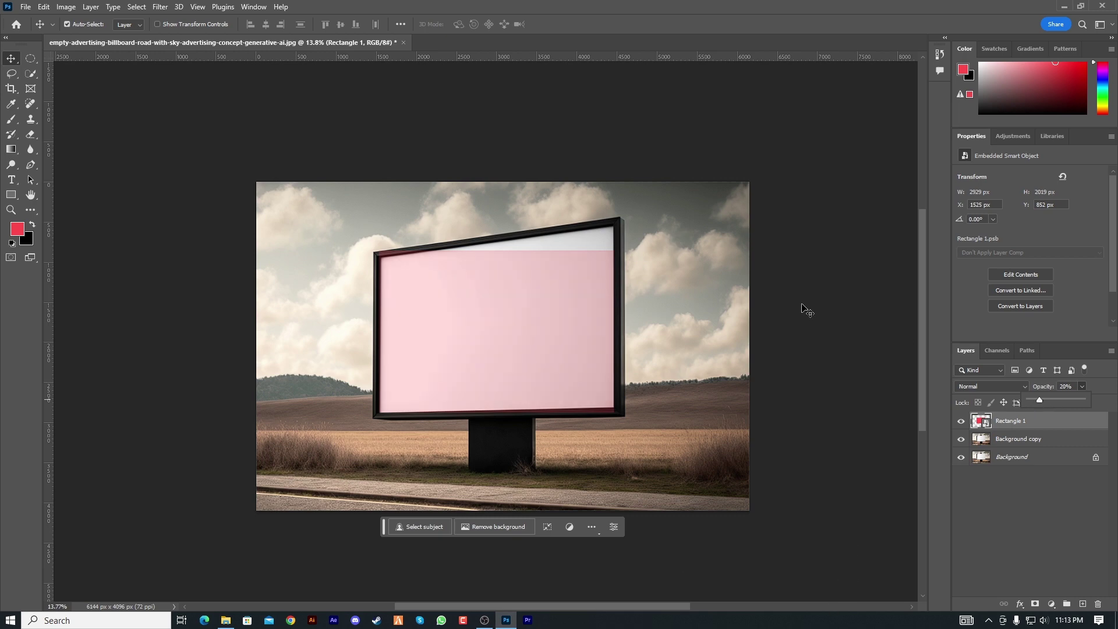
click(864, 382)
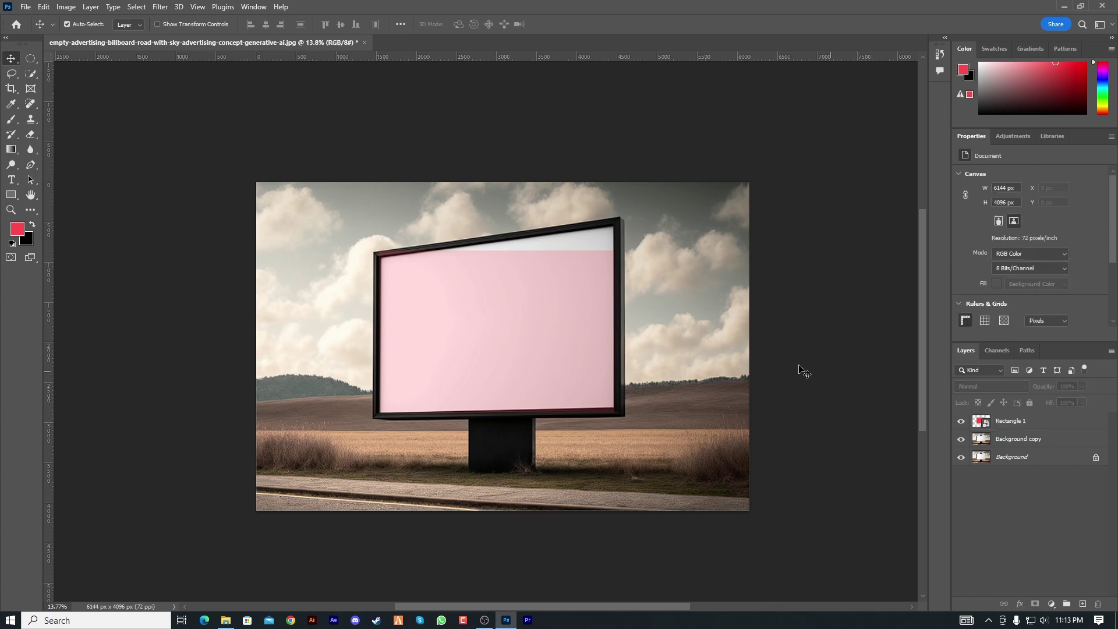
scroll(456, 289, up, 5)
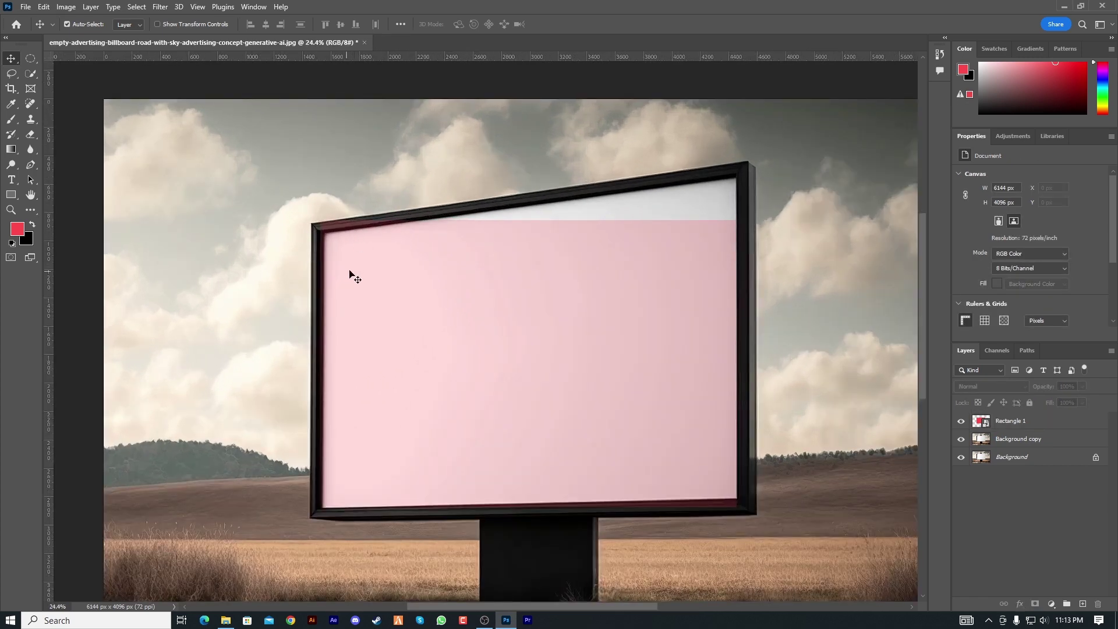
click(1004, 422)
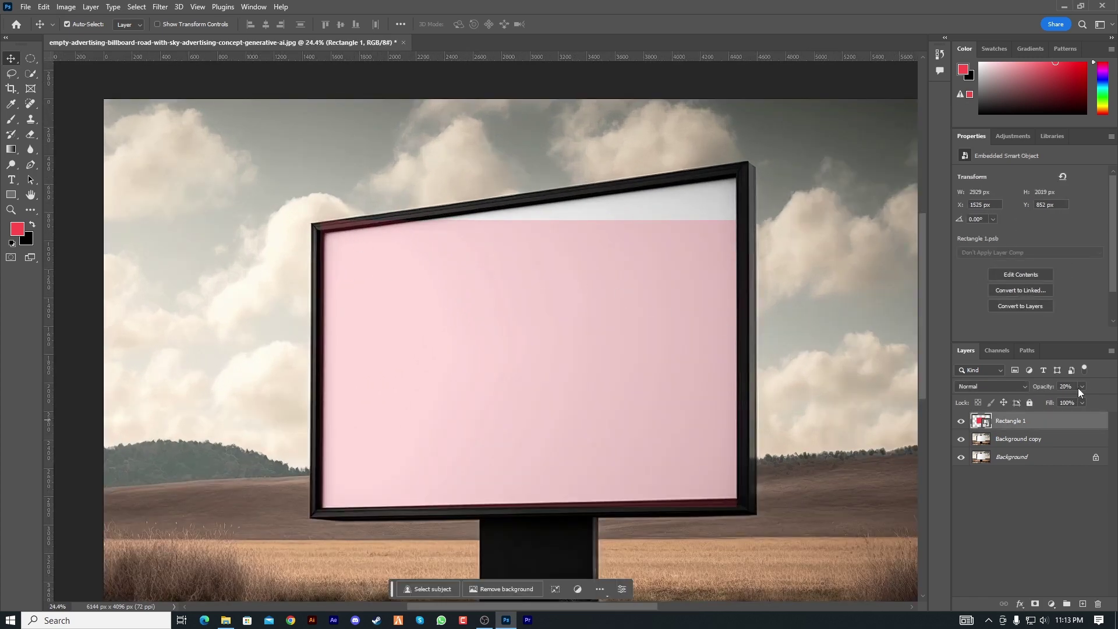
drag(1078, 387, 1073, 402)
key(ctrl+t)
scroll(676, 225, down, 2)
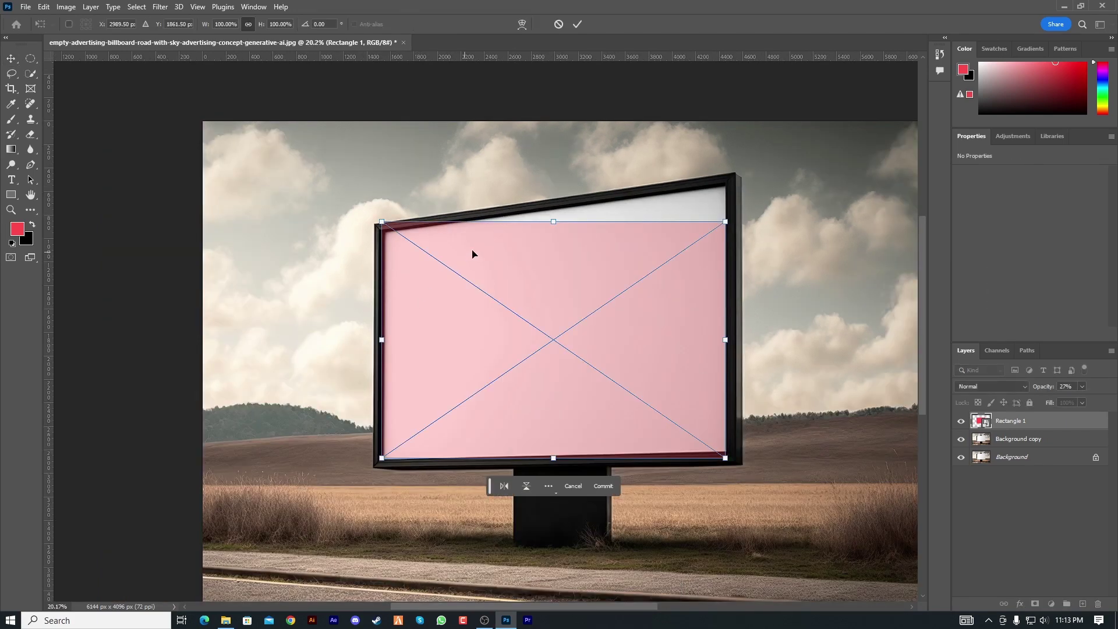
Cancel the pending transform and start a Distort free transform on Rectangle 1.
click(558, 25)
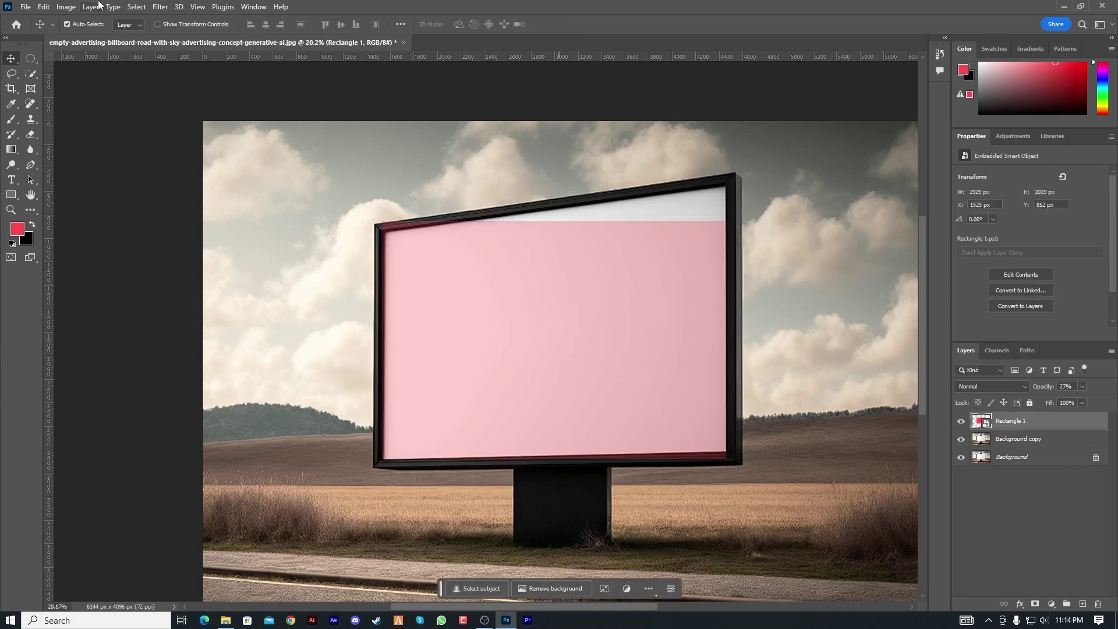
click(44, 7)
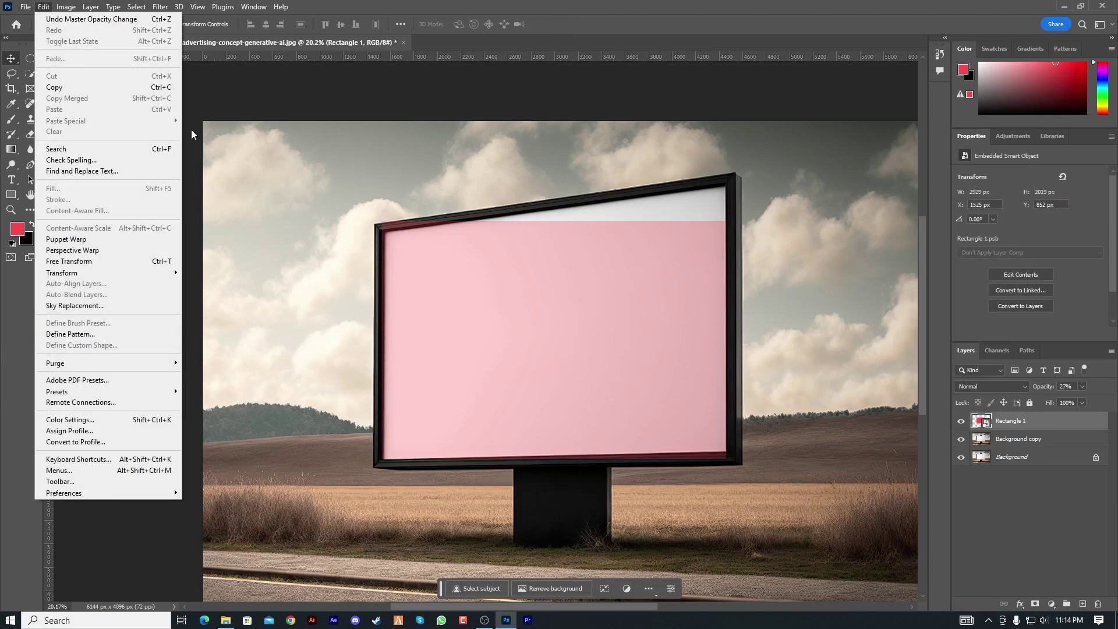
mouse_move(70, 274)
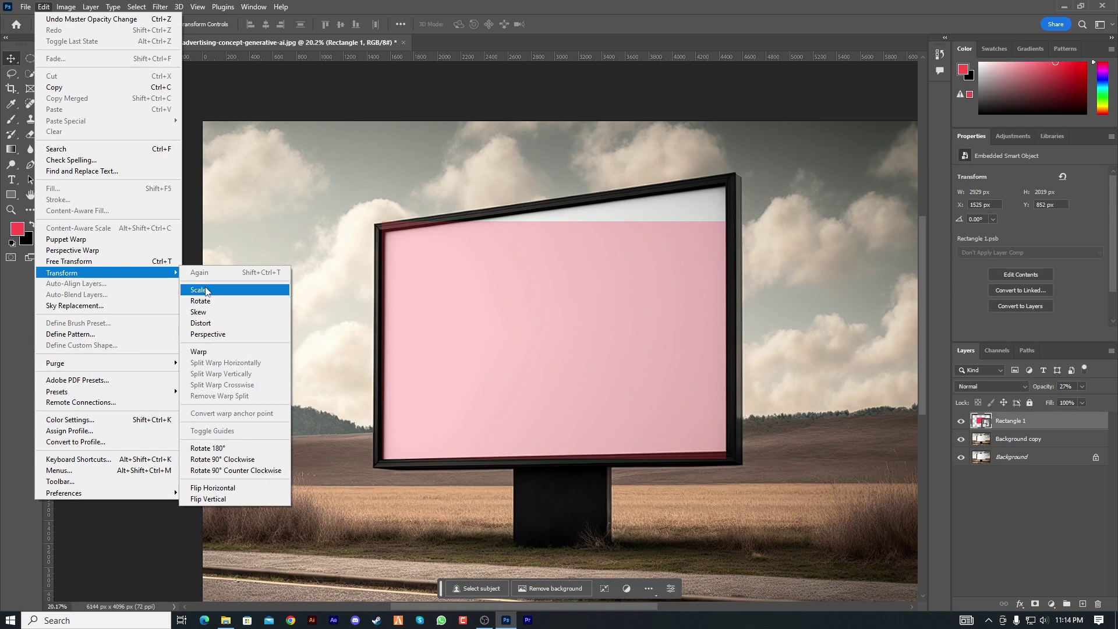
click(206, 290)
click(570, 25)
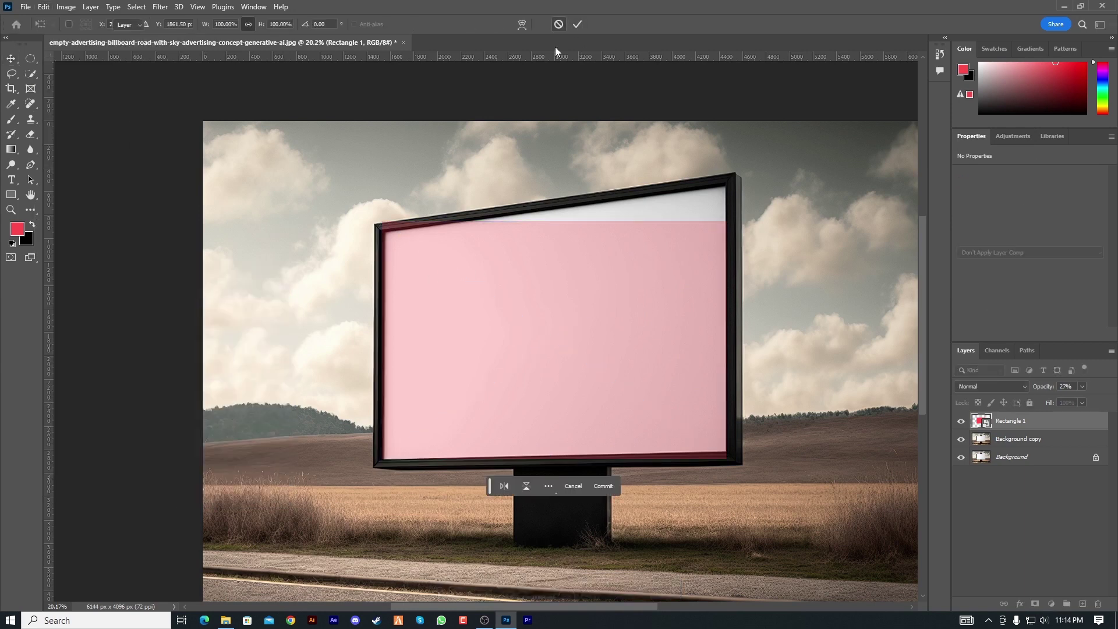
key(ctrl+t)
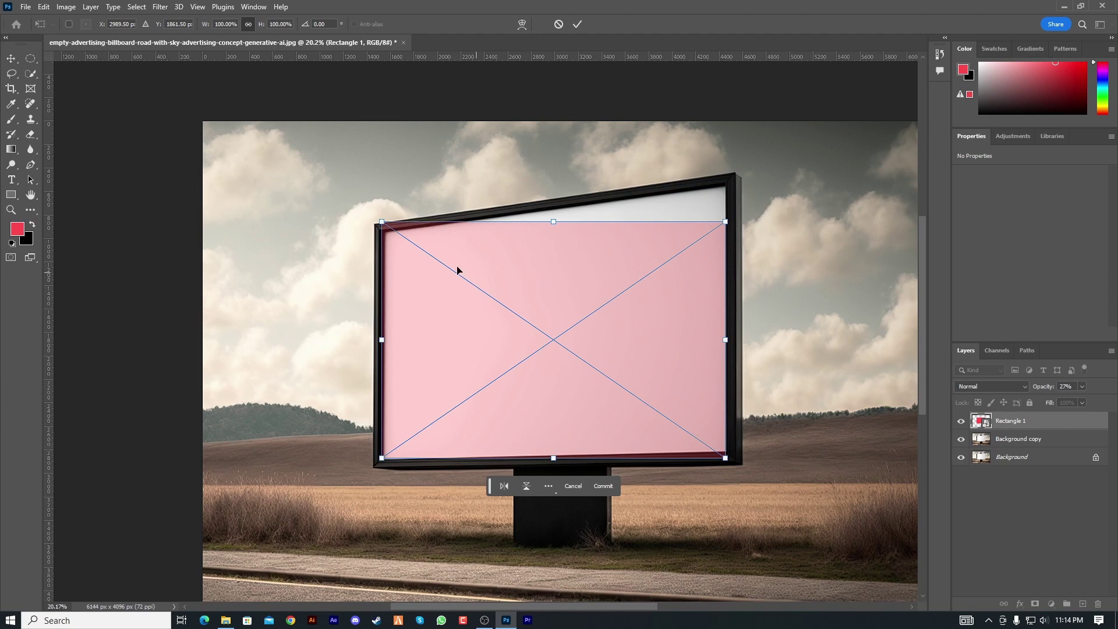
right_click(433, 251)
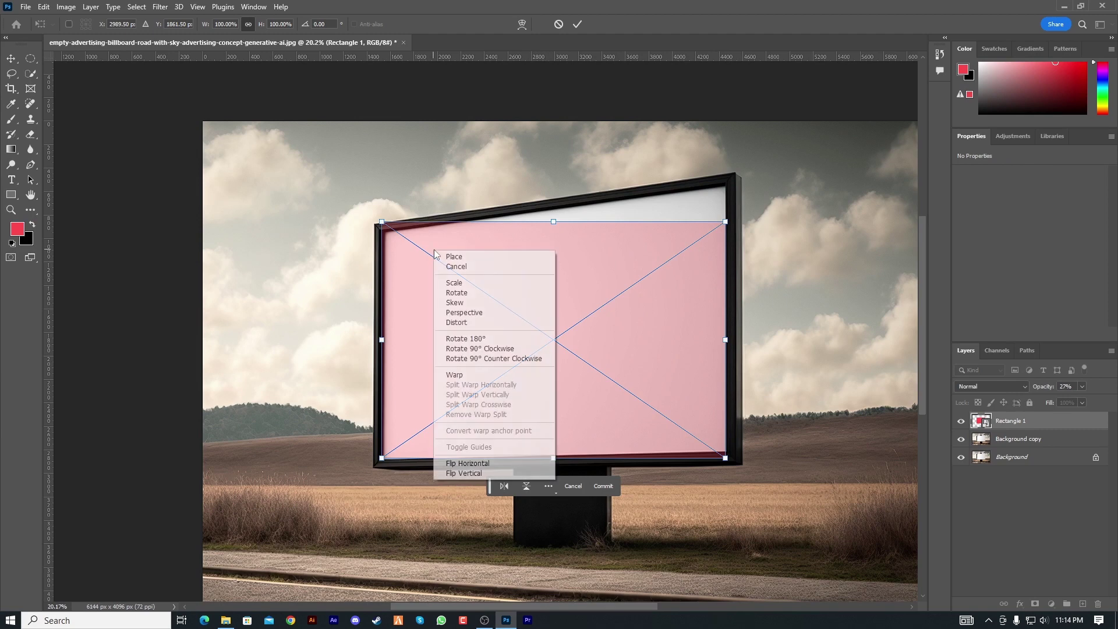
click(465, 324)
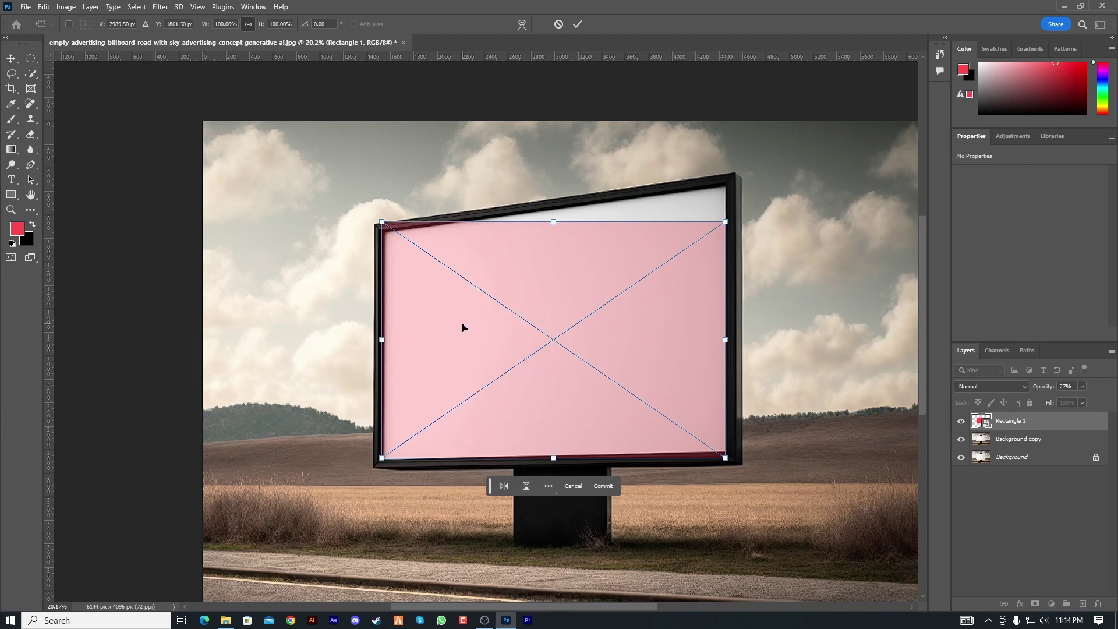
Move the rectangle's top-left and bottom-left corners onto the billboard screen corners.
scroll(391, 231, up, 2)
scroll(388, 258, up, 5)
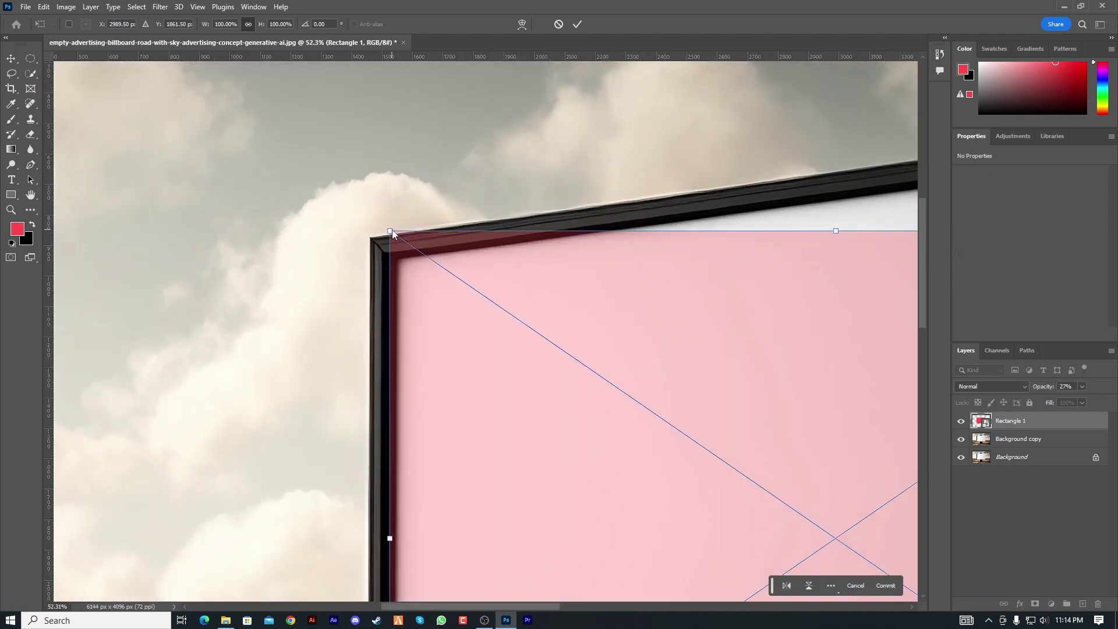
drag(393, 233, 399, 259)
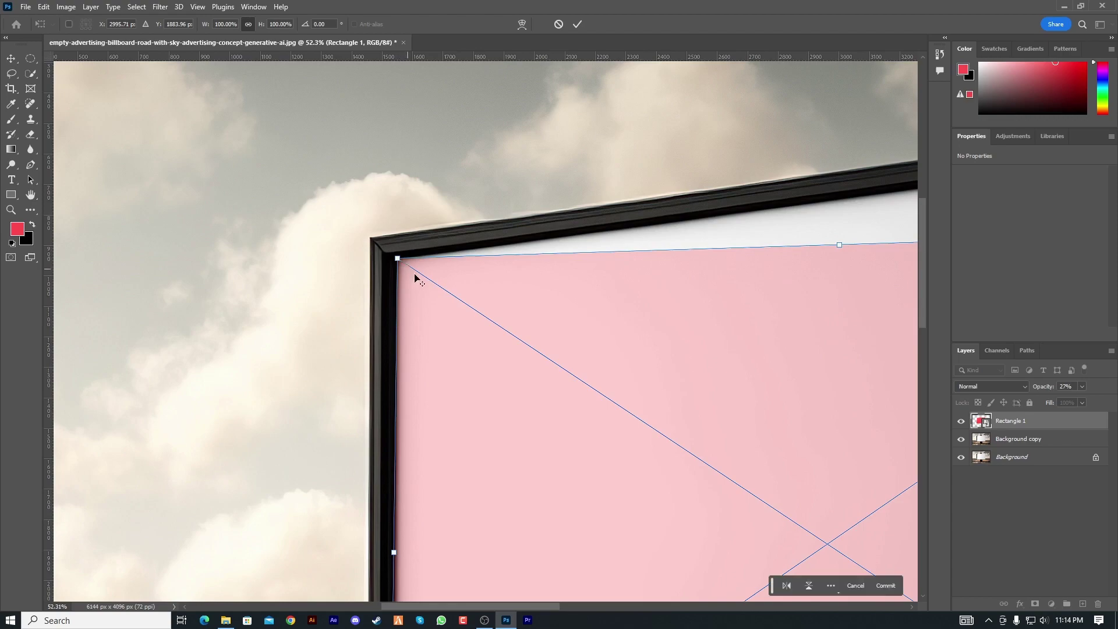
scroll(402, 262, down, 6)
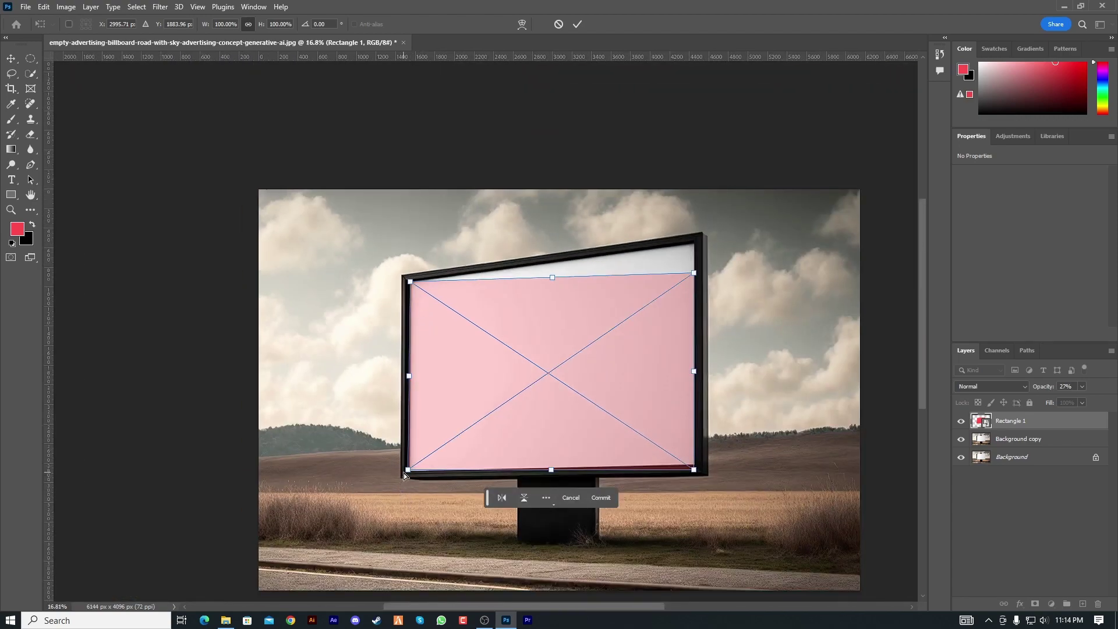
scroll(405, 483, up, 1)
scroll(411, 470, down, 2)
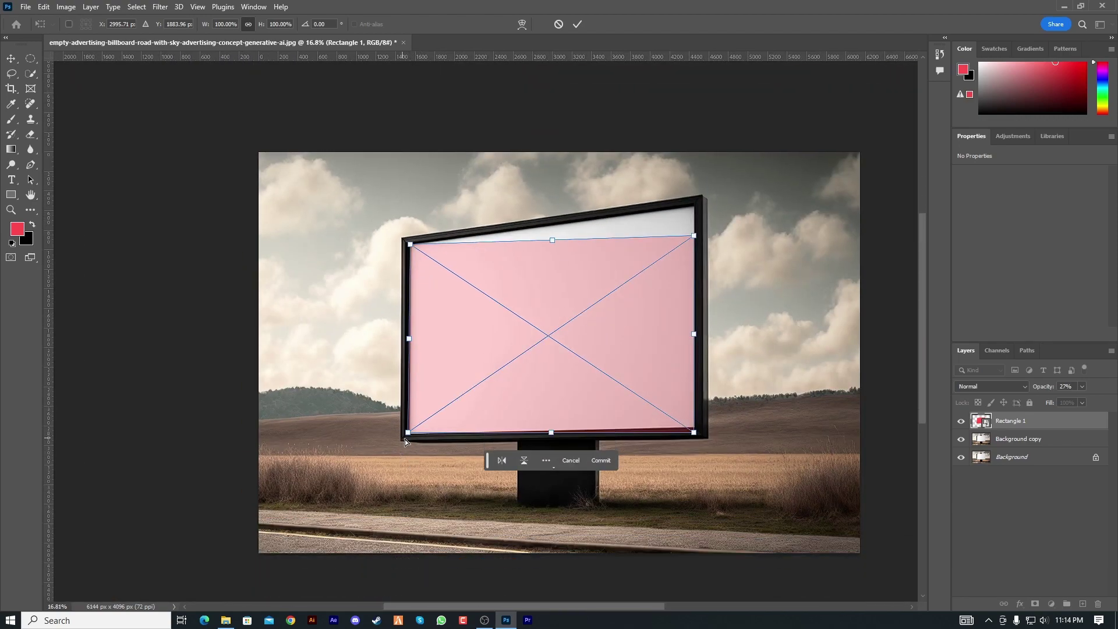
scroll(404, 439, up, 5)
drag(421, 442, 435, 447)
Pin the bottom-right and top-right corners to the screen and commit the transform.
scroll(392, 450, down, 3)
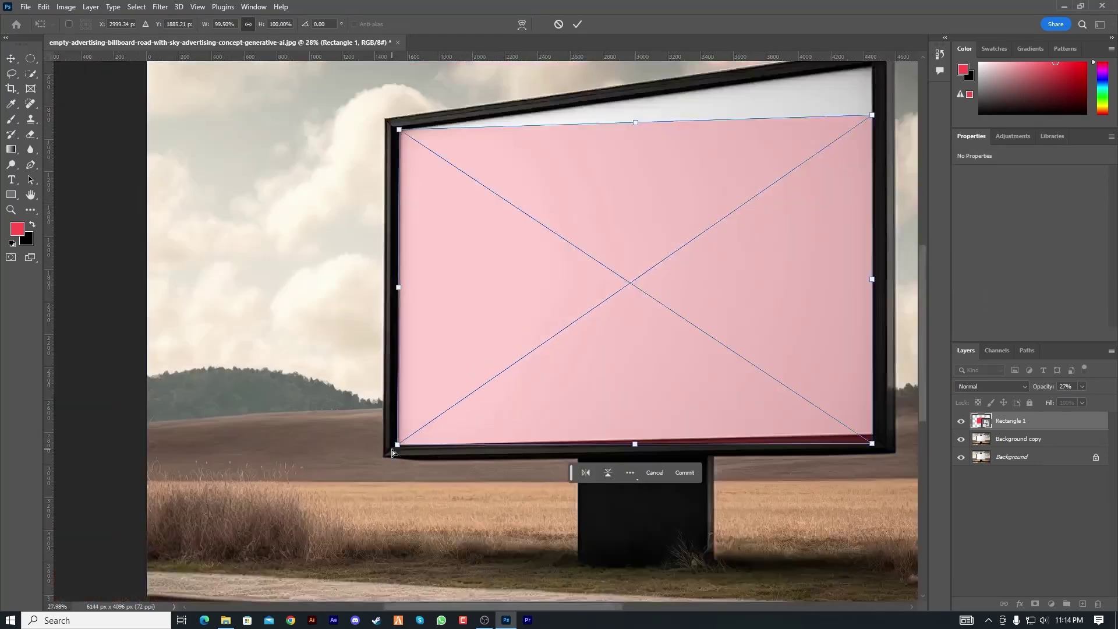
scroll(392, 450, down, 2)
scroll(717, 454, up, 6)
drag(712, 459, 711, 416)
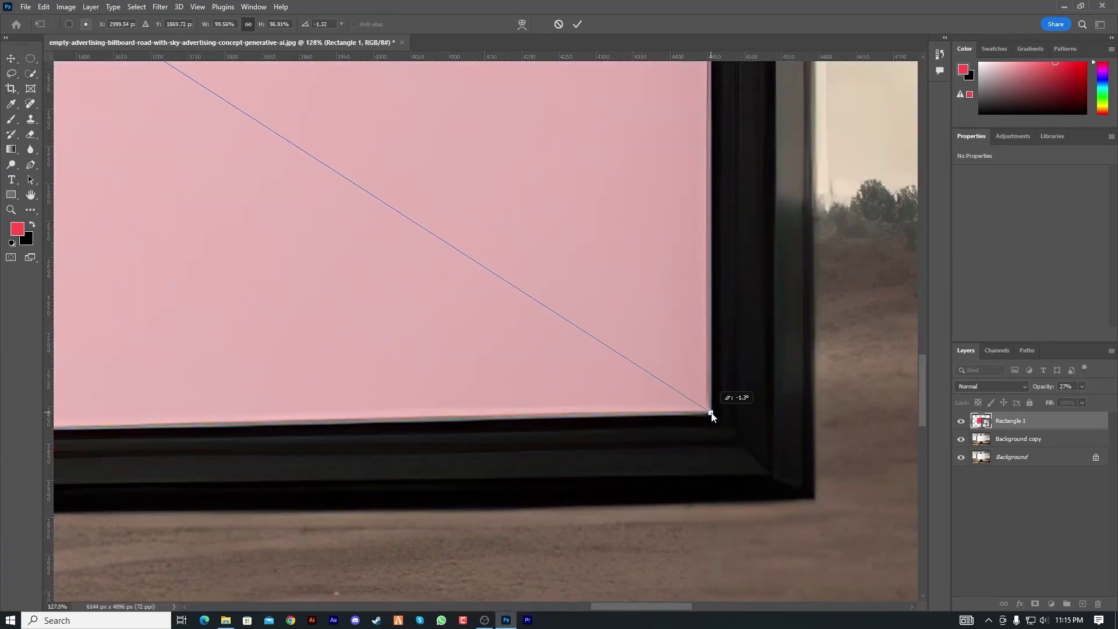
scroll(647, 439, down, 6)
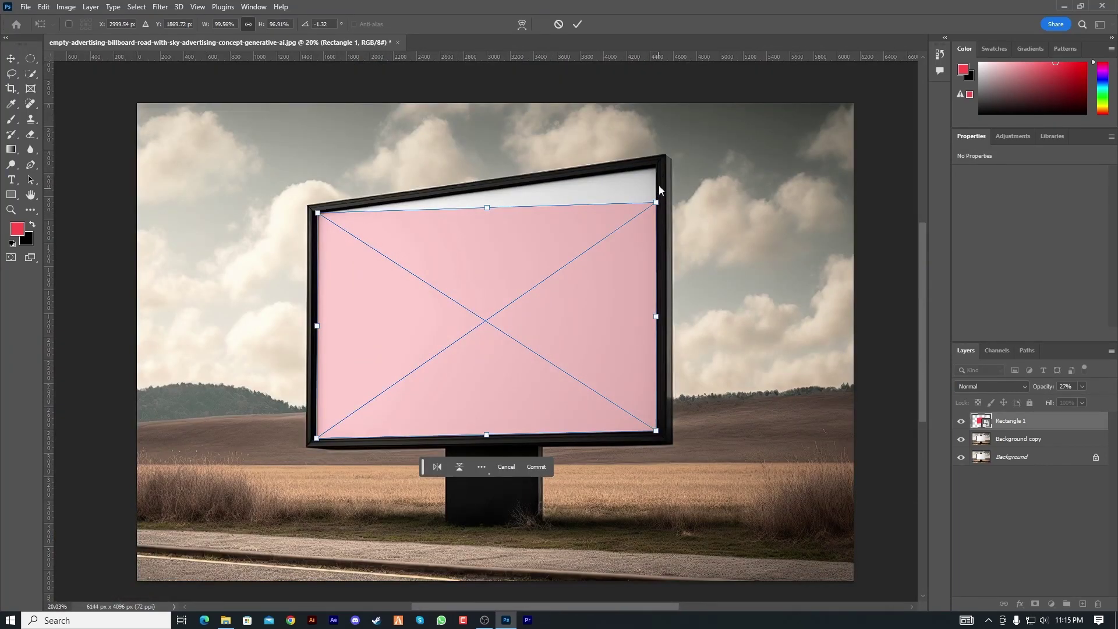
scroll(660, 187, up, 6)
scroll(654, 270, down, 2)
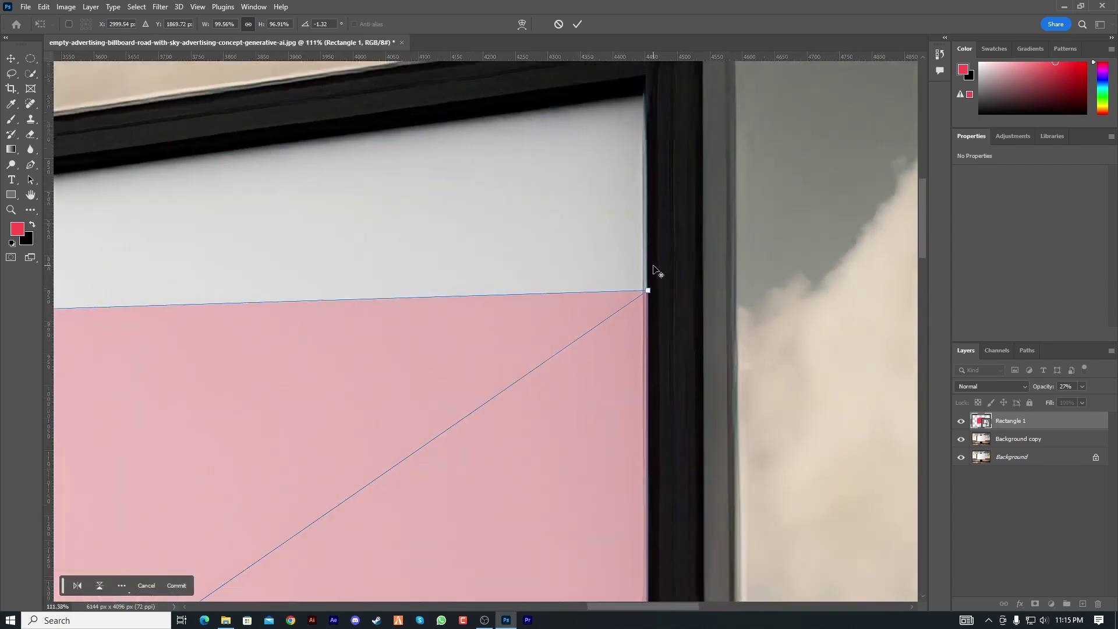
drag(652, 286, 647, 109)
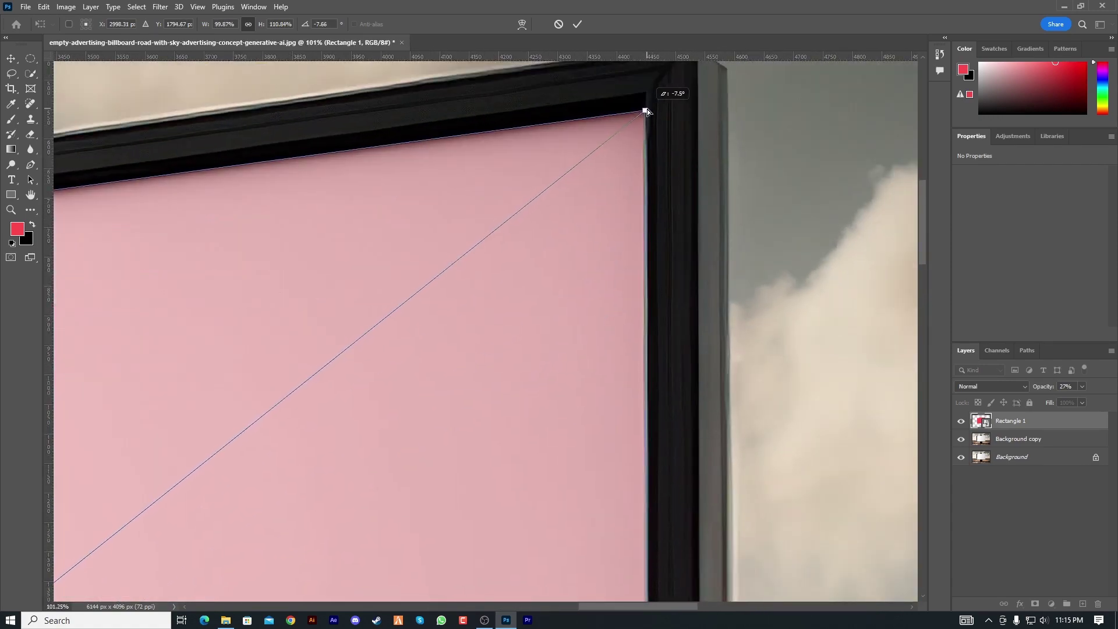
scroll(646, 239, down, 5)
key(alt+space)
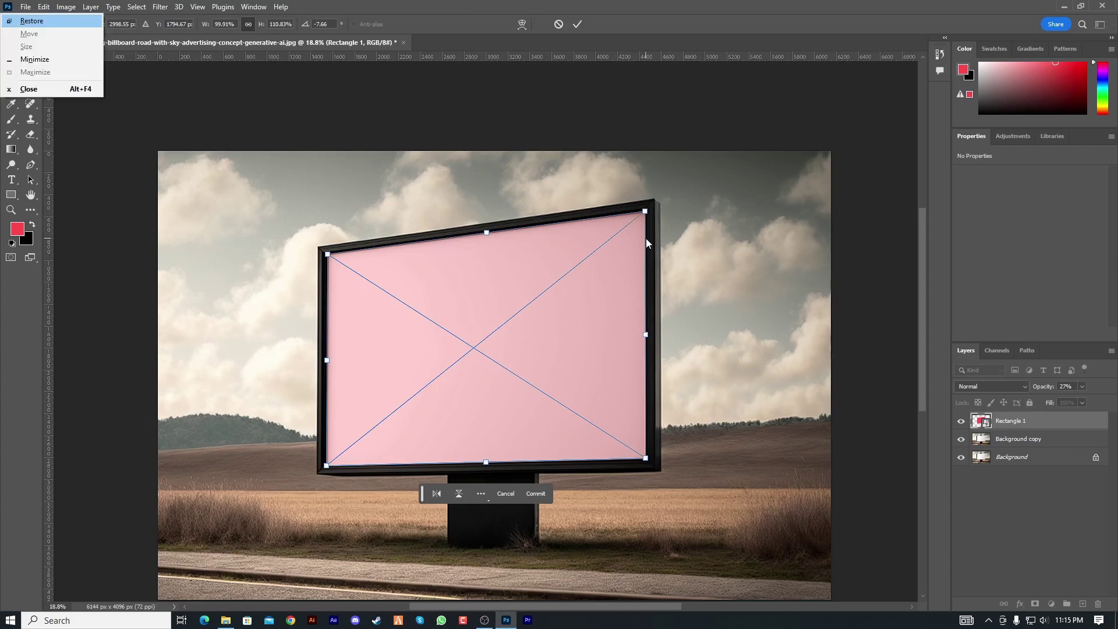
key(Escape)
key(Return)
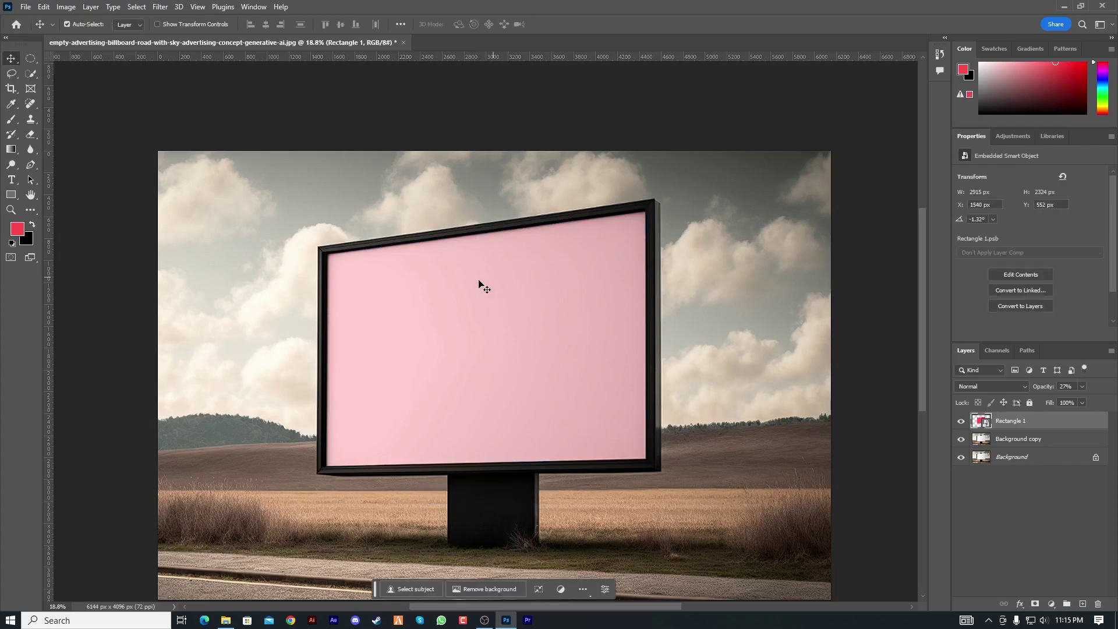
scroll(448, 306, up, 2)
scroll(449, 305, down, 1)
scroll(522, 350, down, 2)
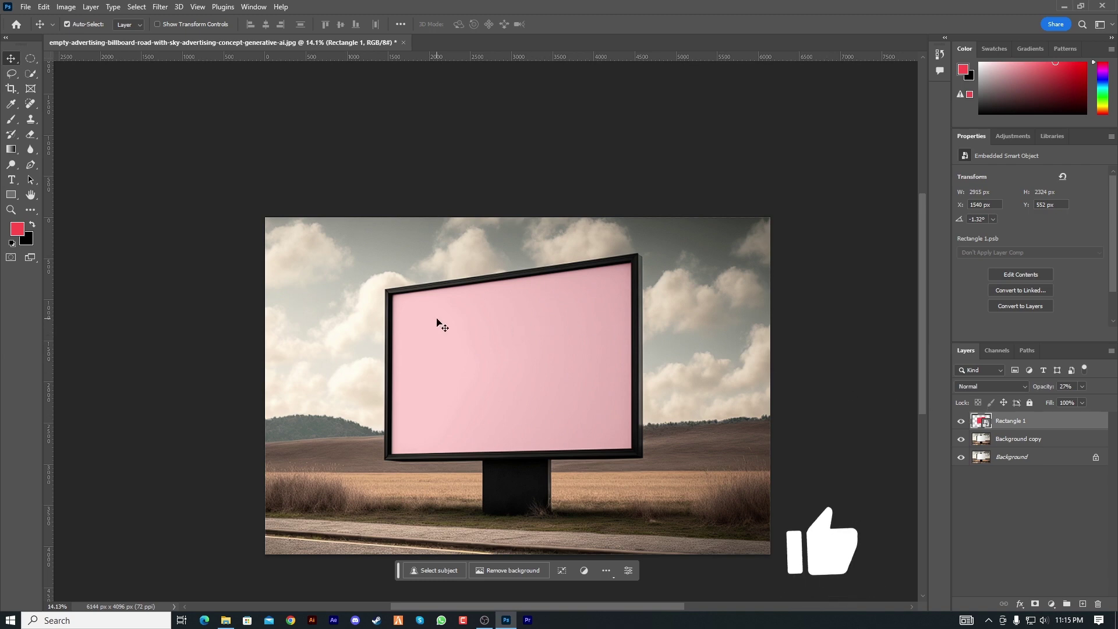
click(226, 620)
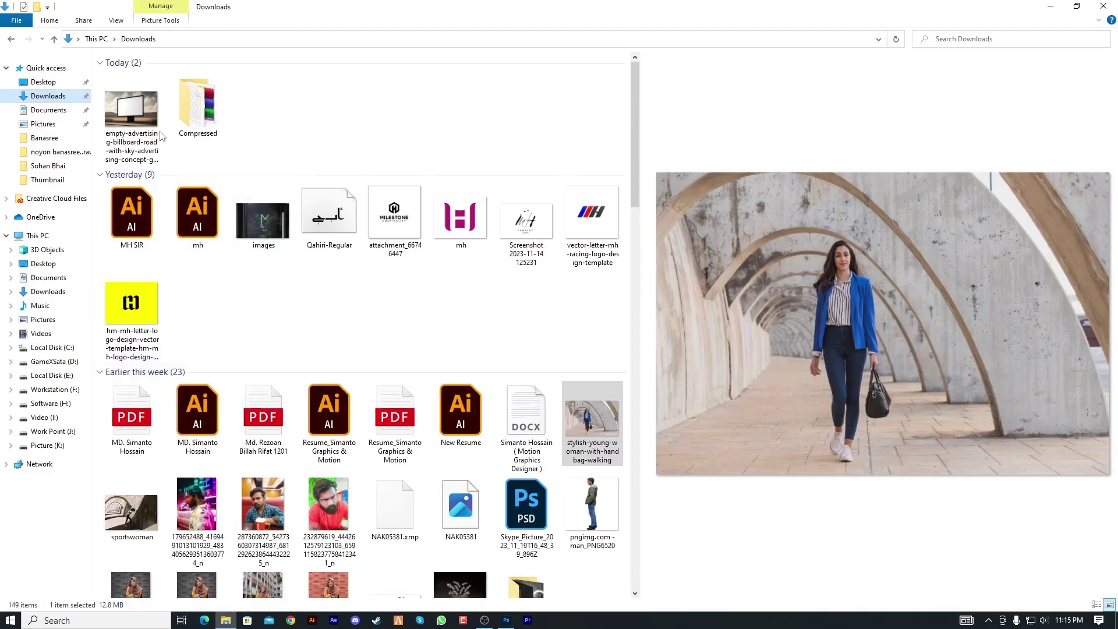
drag(586, 417, 498, 414)
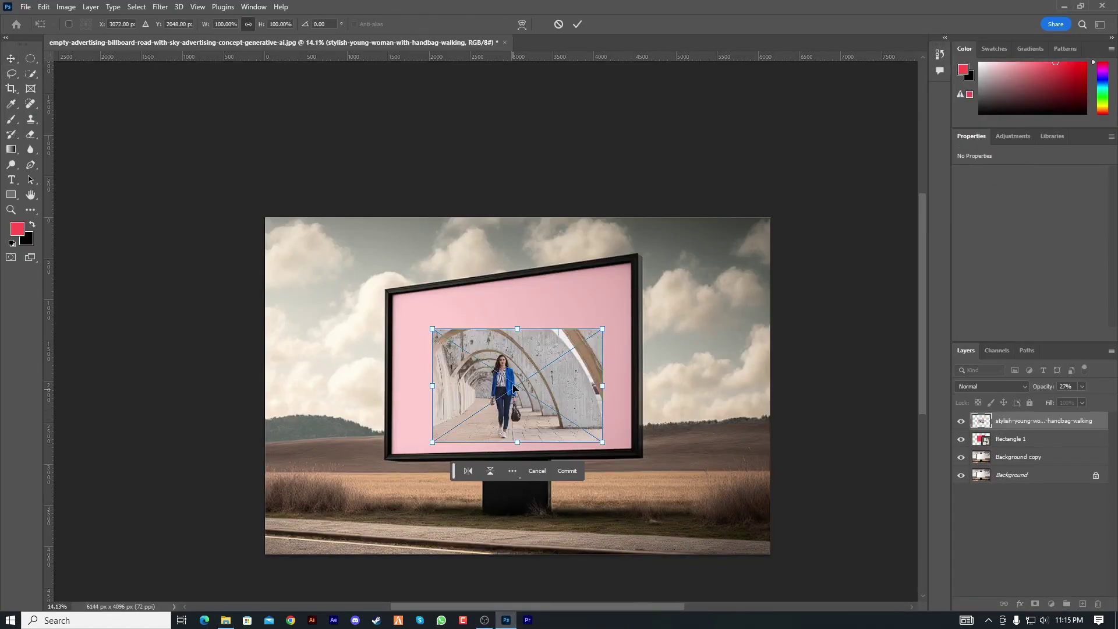
drag(517, 329, 518, 289)
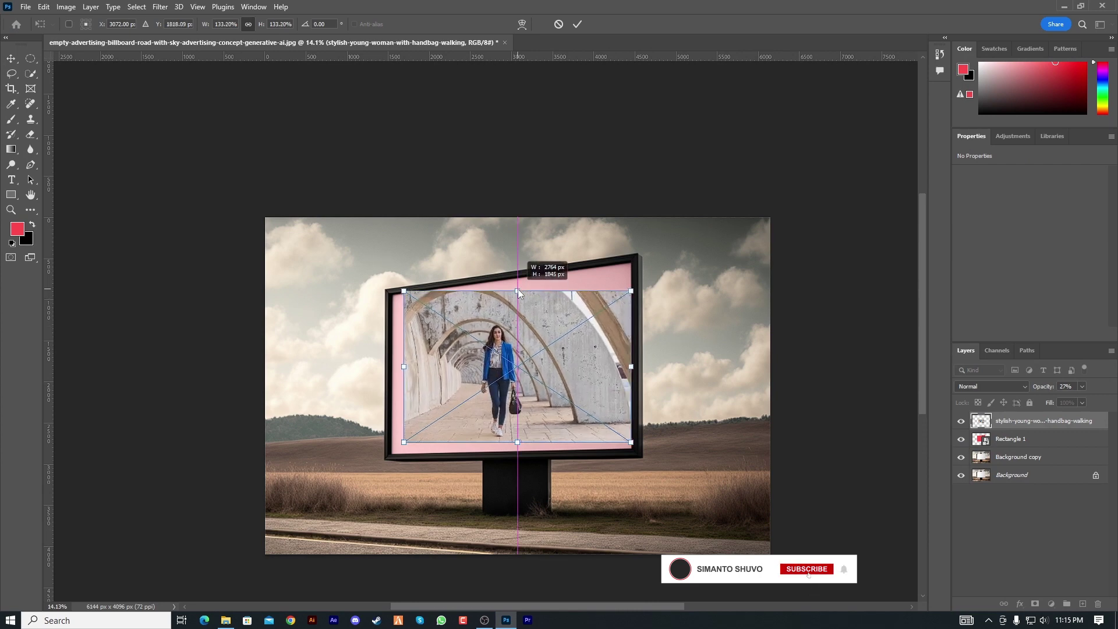
drag(525, 356, 513, 357)
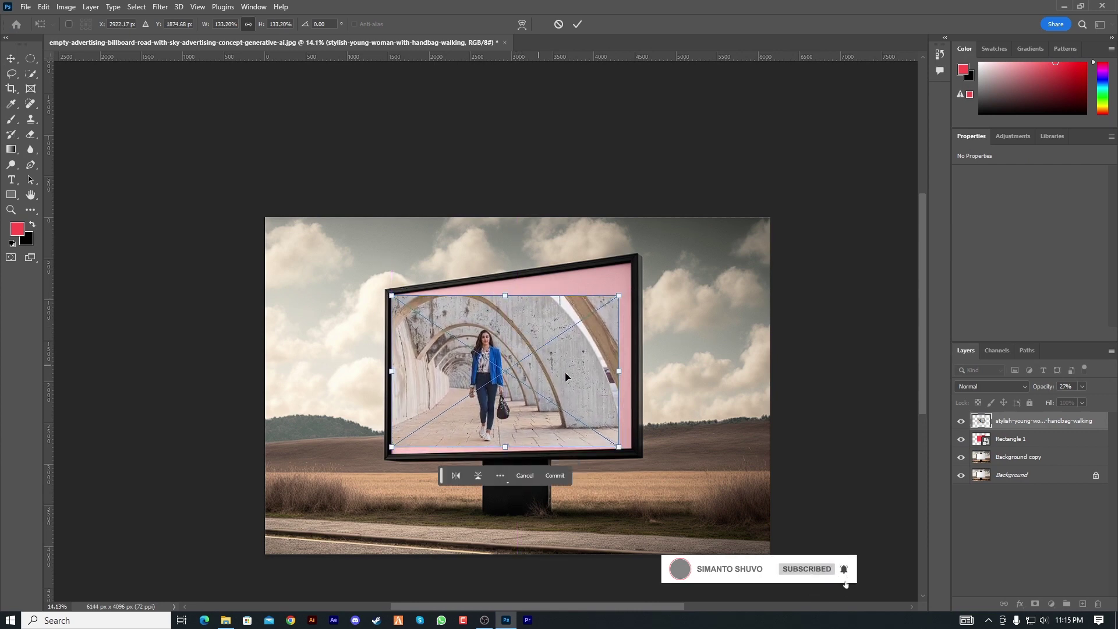
drag(619, 367, 631, 375)
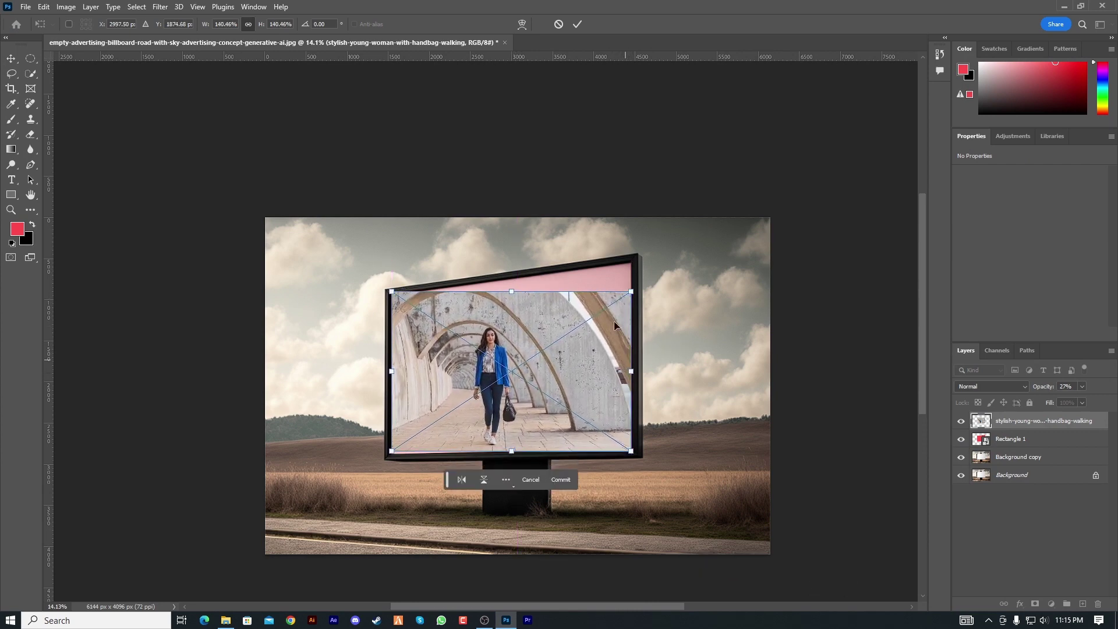
click(559, 24)
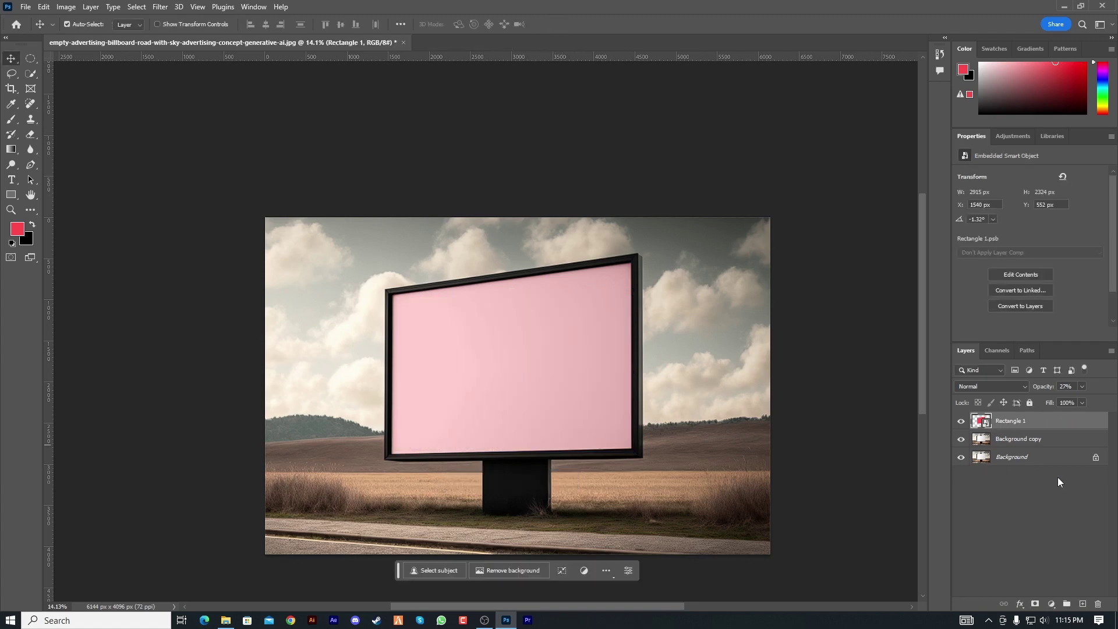
Inside Rectangle 1's contents, place the woman-under-arches photo scaled to fill, then save.
double_click(986, 424)
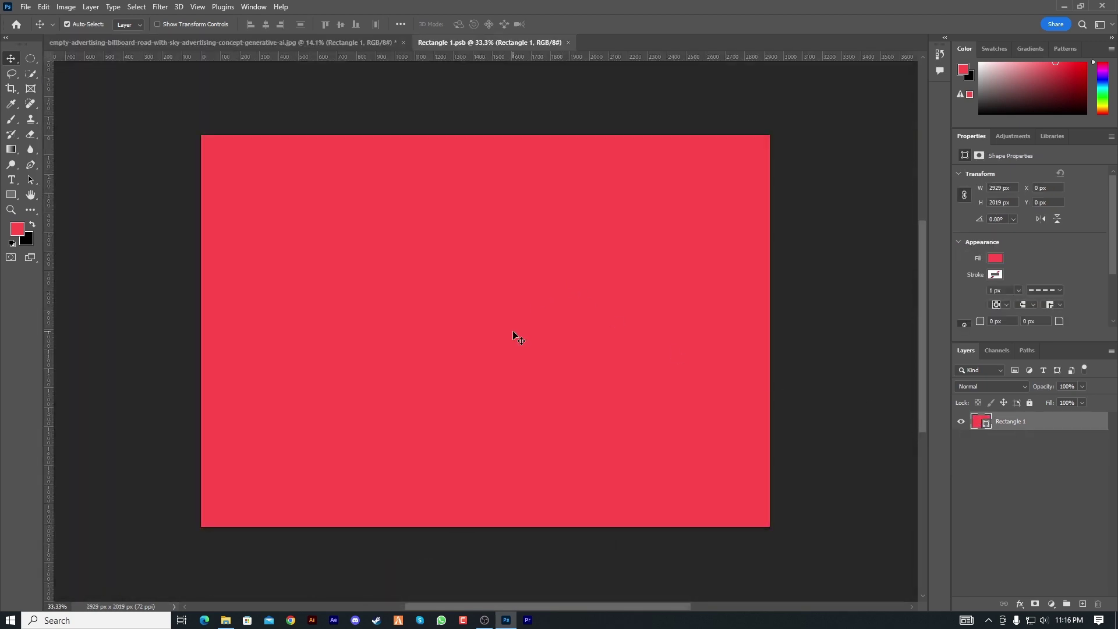
scroll(422, 335, down, 2)
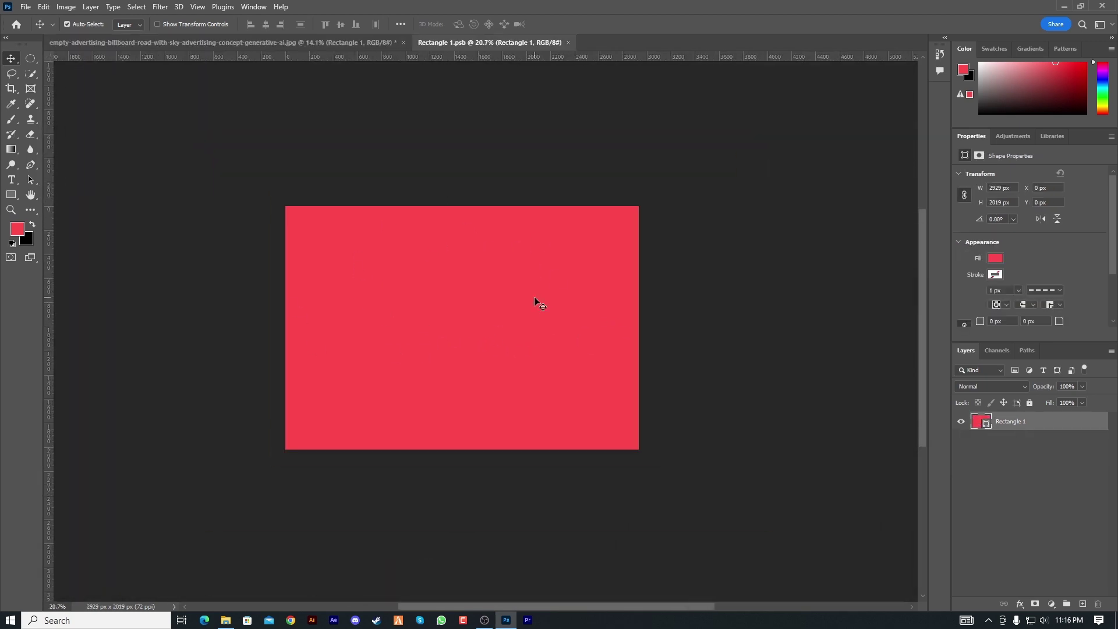
click(225, 620)
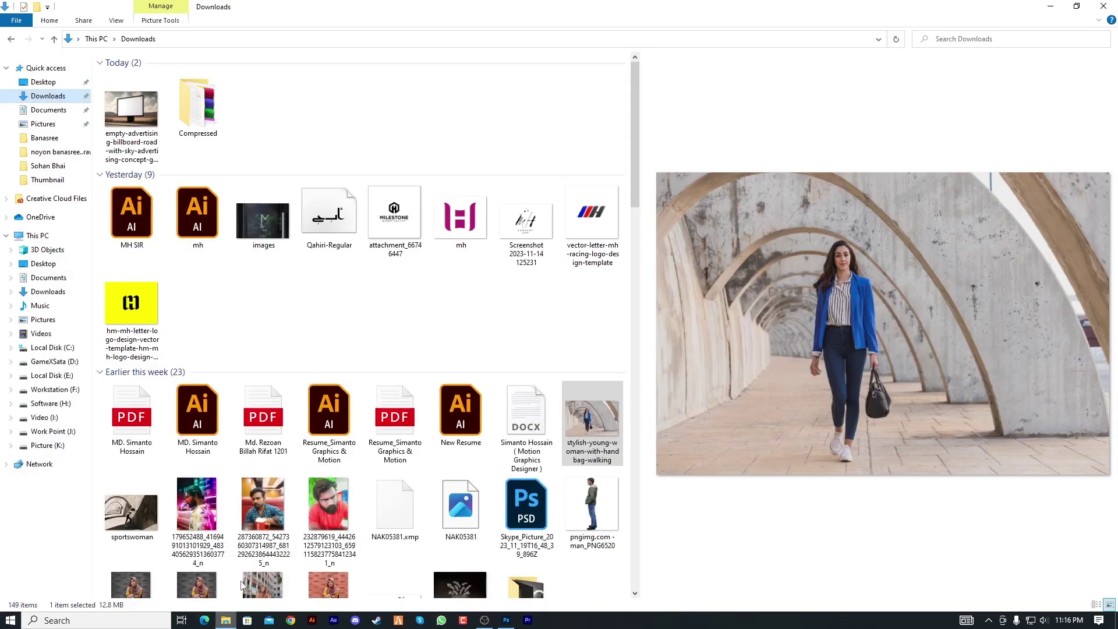
click(377, 310)
drag(592, 422, 464, 394)
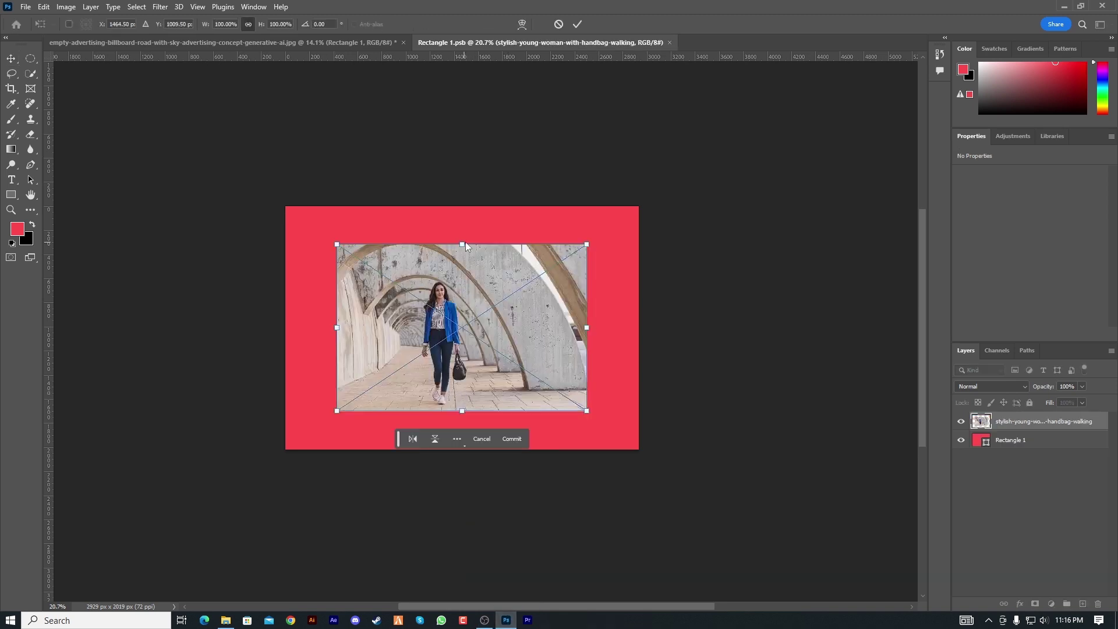
drag(463, 245, 467, 208)
key(Return)
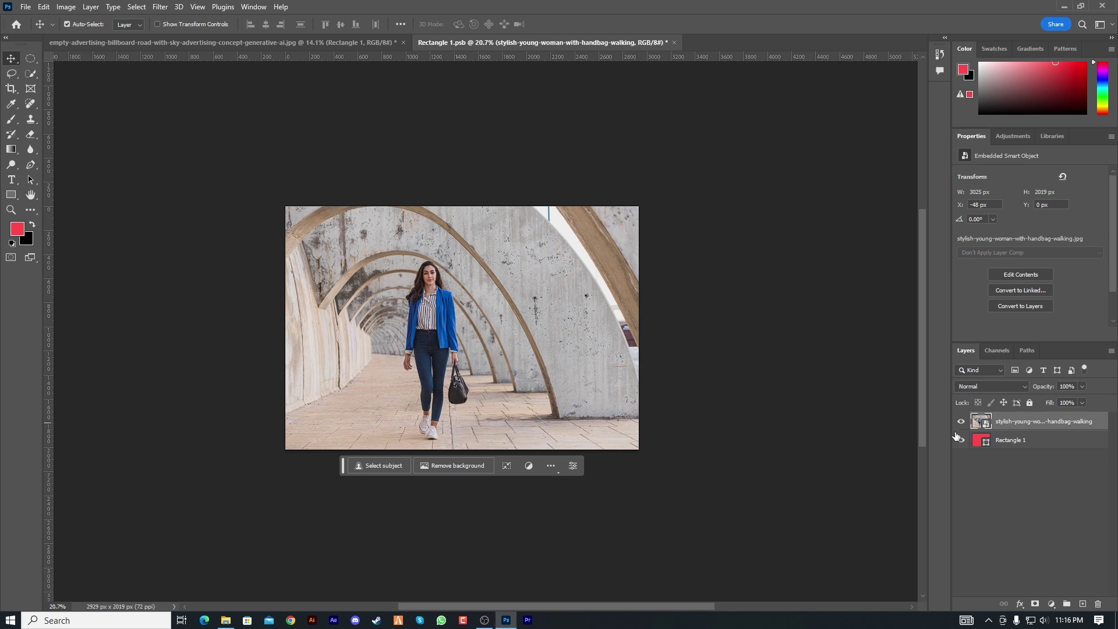
key(ctrl+s)
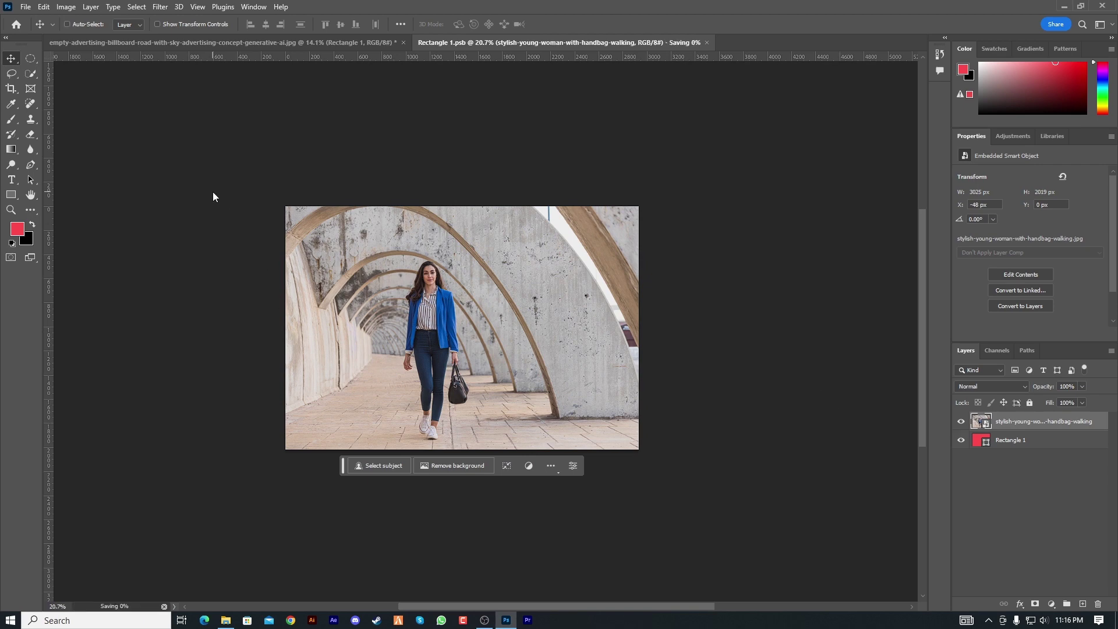
Back in the billboard document, set Rectangle 1's opacity to 100%.
click(262, 43)
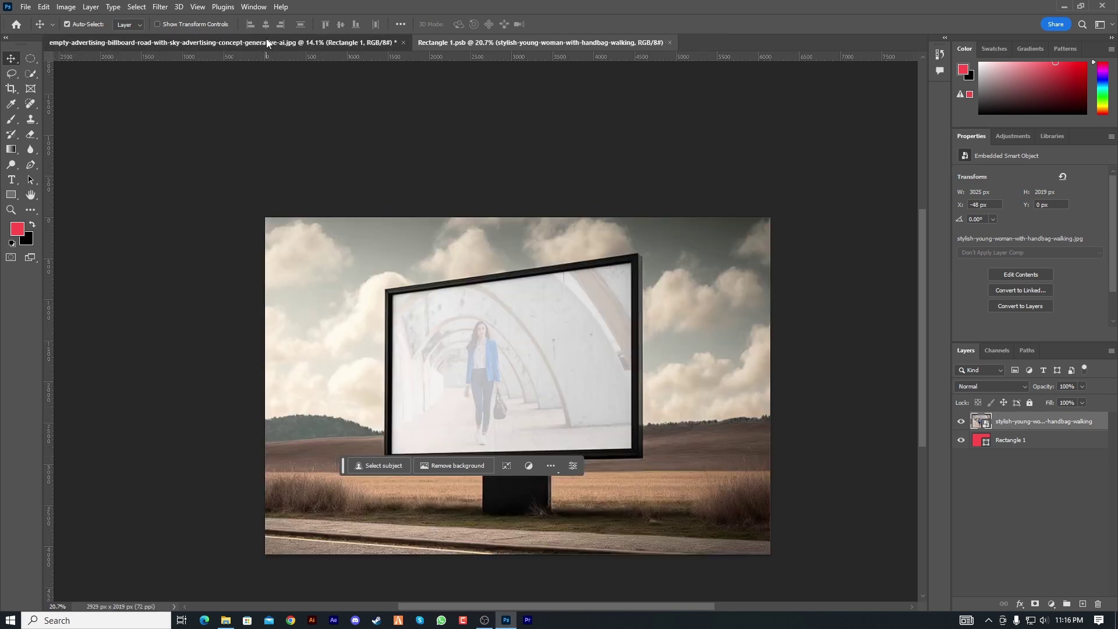
scroll(479, 357, up, 1)
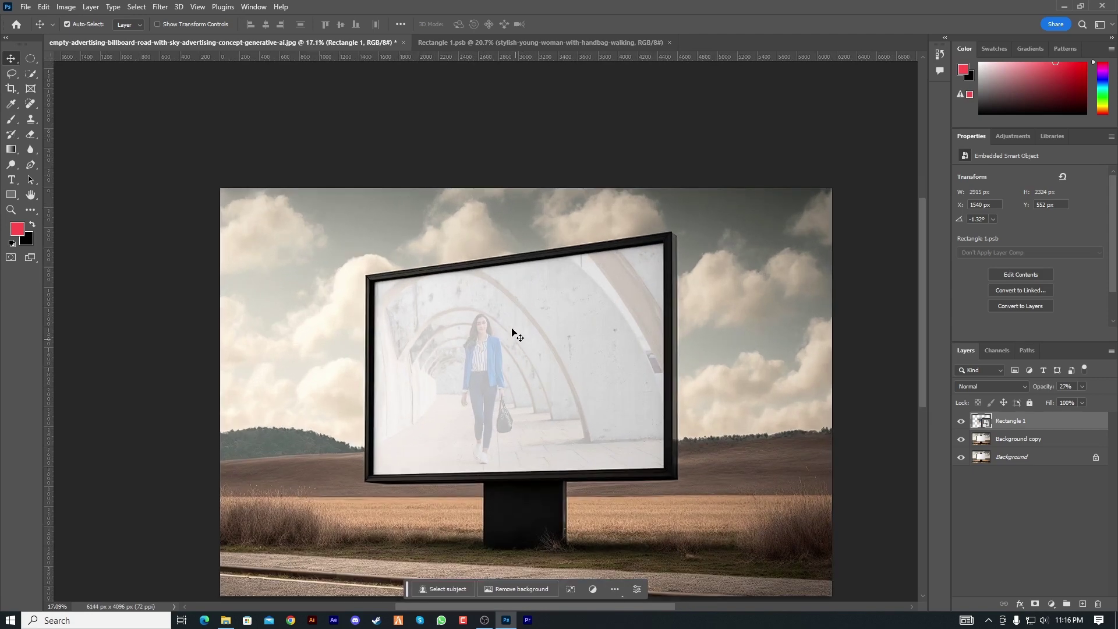
scroll(491, 349, down, 1)
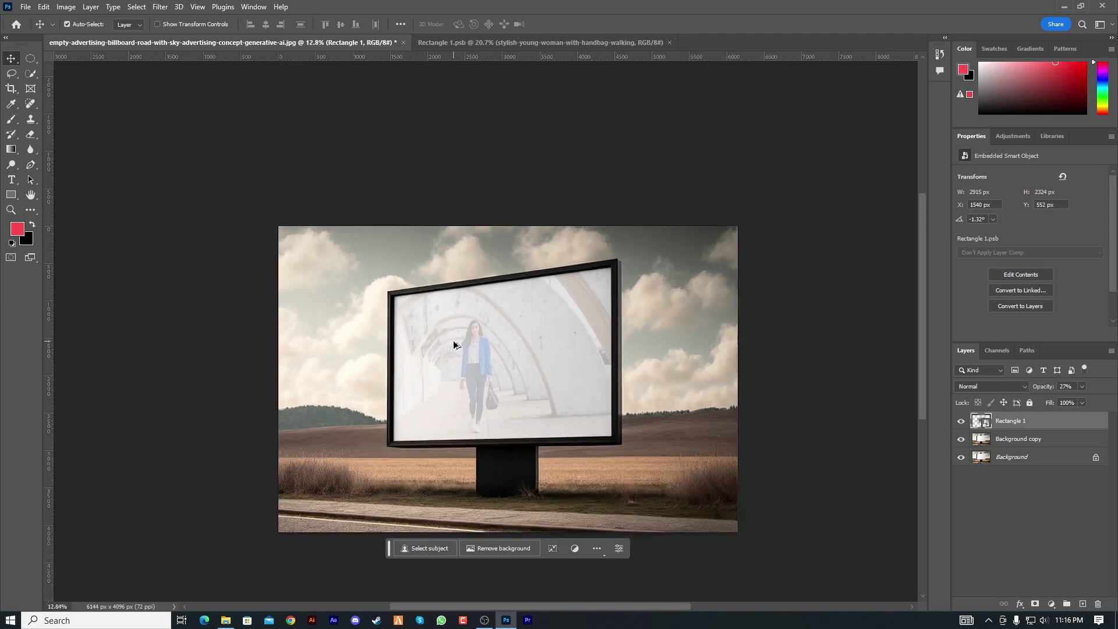
scroll(453, 340, up, 2)
click(1082, 387)
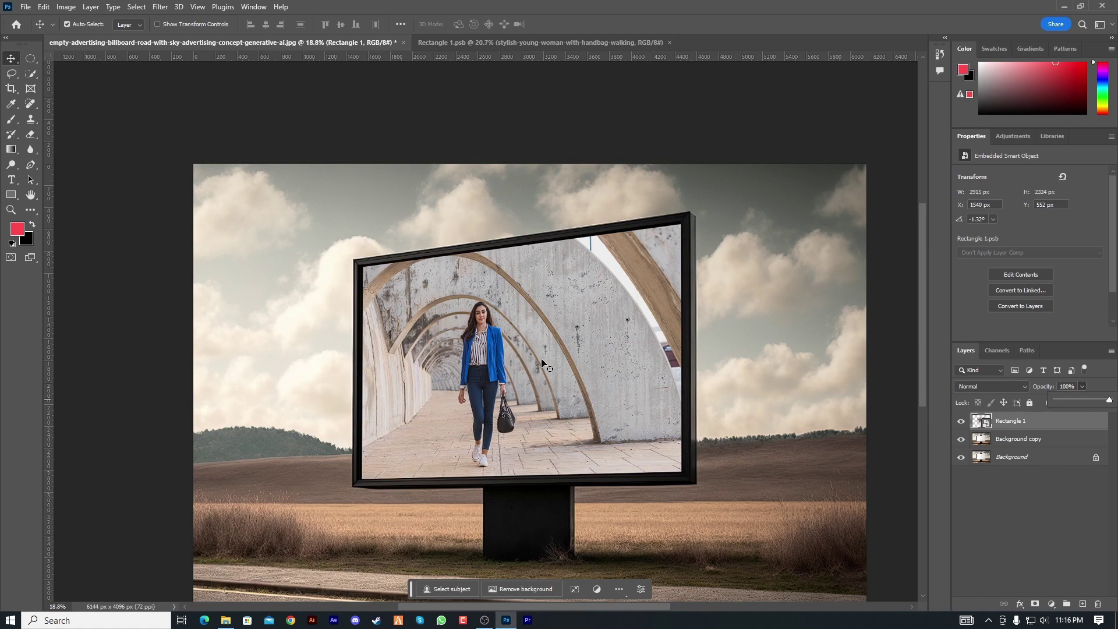
scroll(461, 351, down, 2)
scroll(462, 353, up, 3)
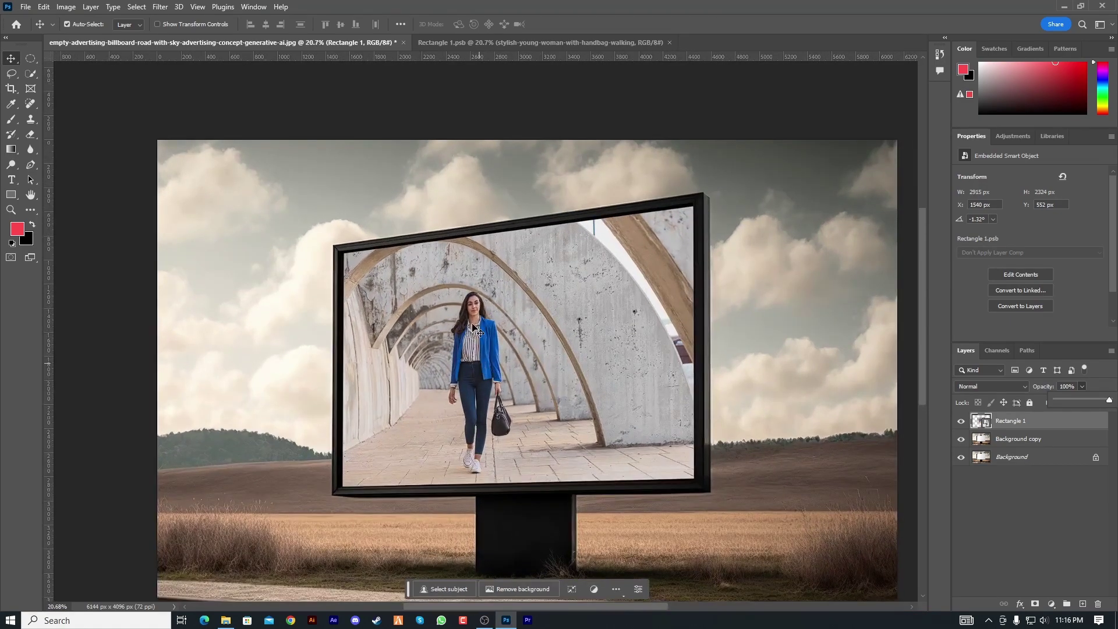
scroll(443, 341, down, 3)
scroll(466, 349, up, 5)
scroll(317, 493, up, 5)
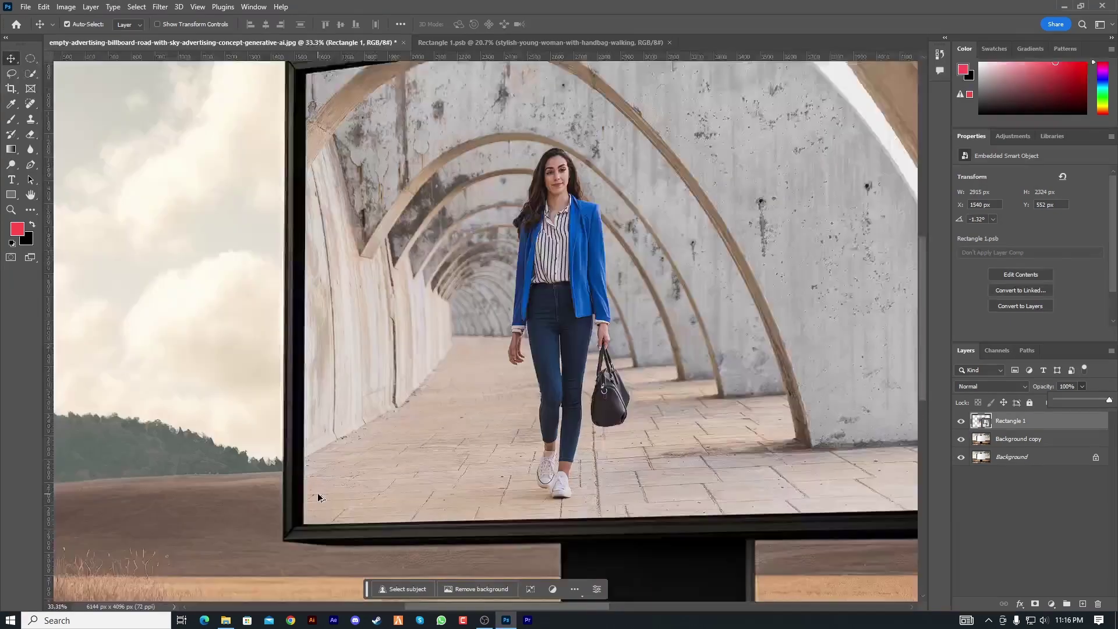
scroll(312, 499, down, 4)
scroll(333, 497, down, 3)
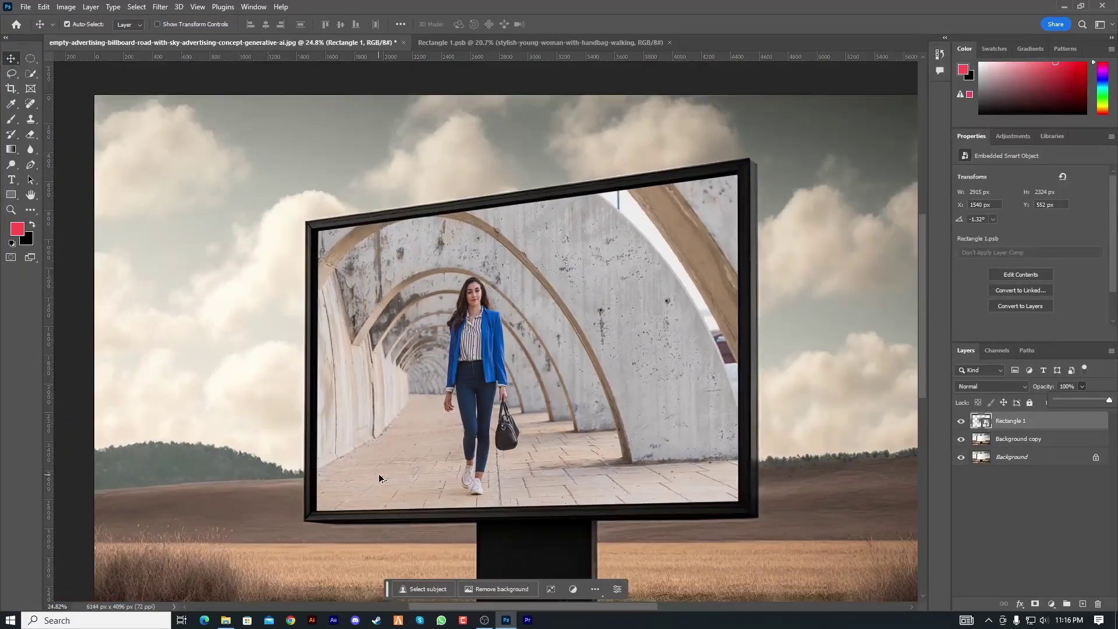
scroll(411, 465, down, 1)
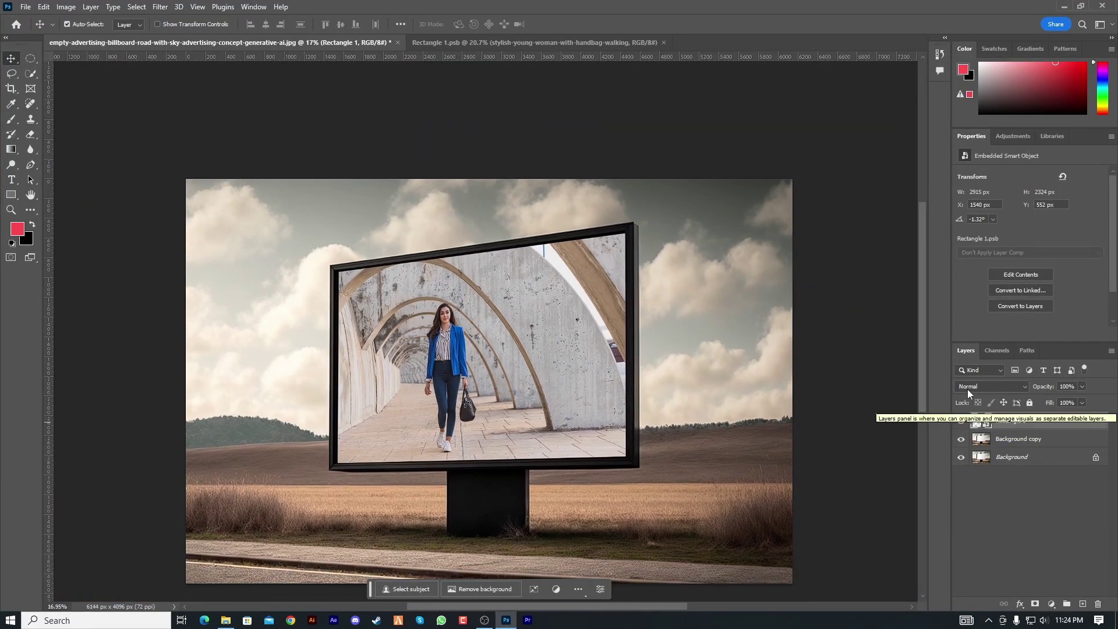
Open the blend mode dropdown for the Rectangle 1 layer.
click(985, 387)
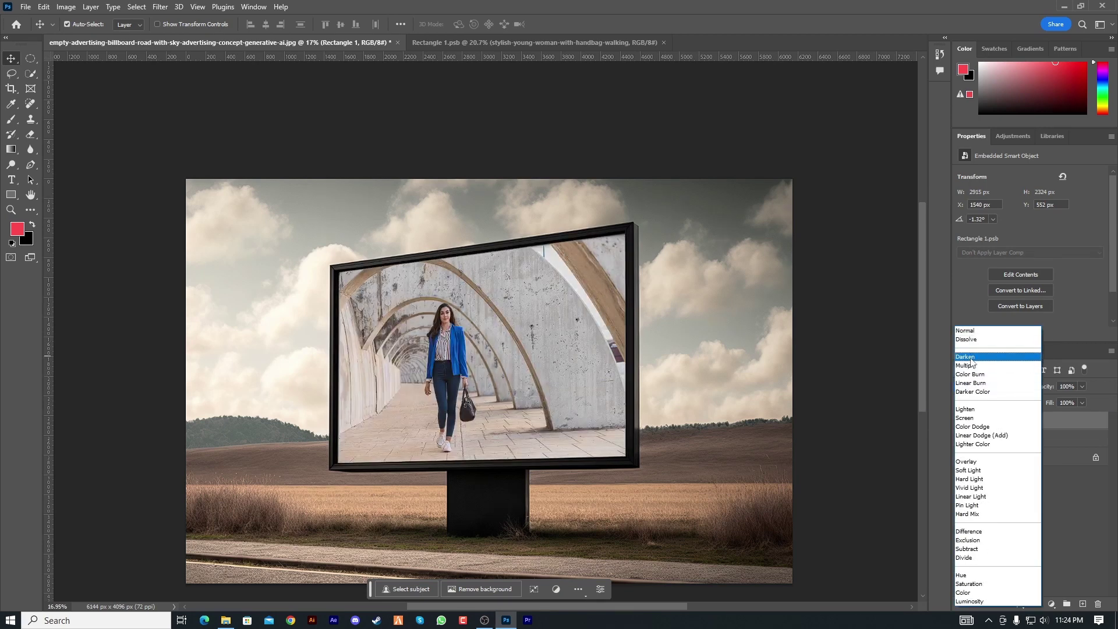